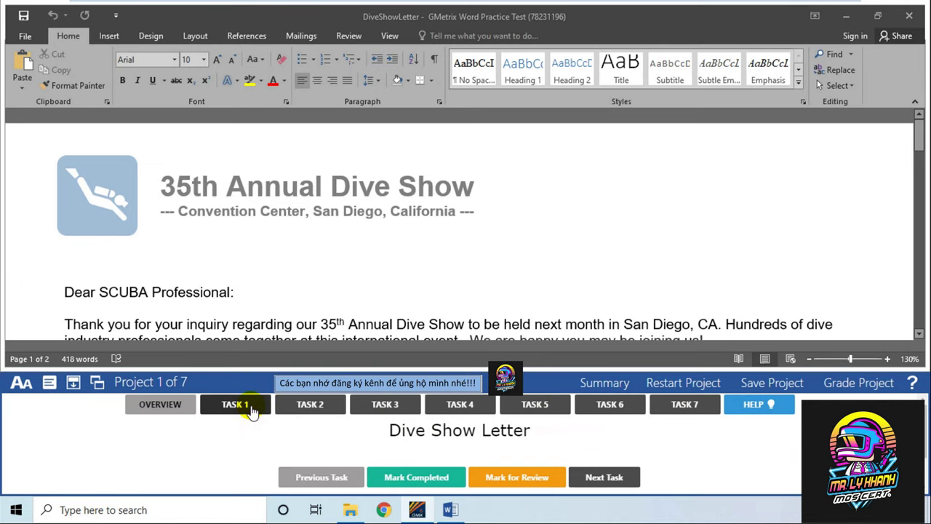
# Show the Task 1 instructions and select the file name 'Highlights.xlsx' in them
pyautogui.click(250, 409)
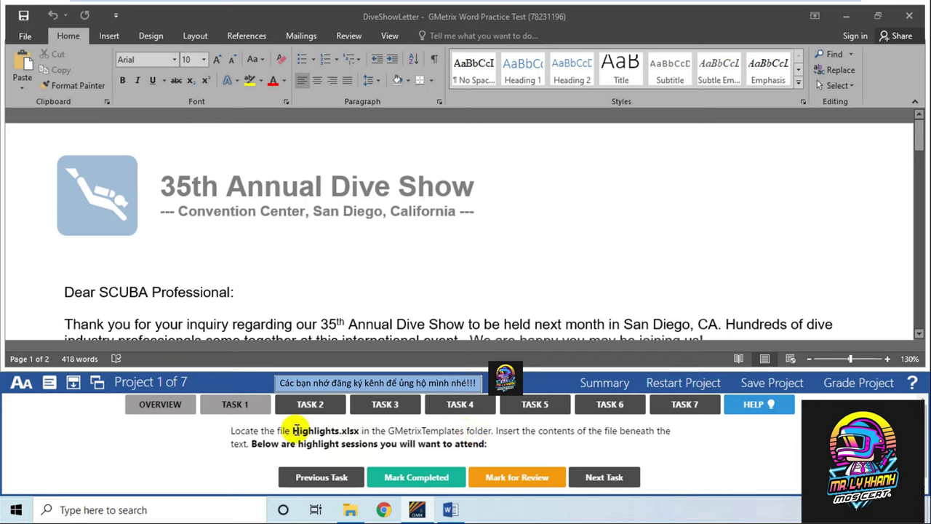
pyautogui.moveTo(293, 430); pyautogui.dragTo(358, 431)
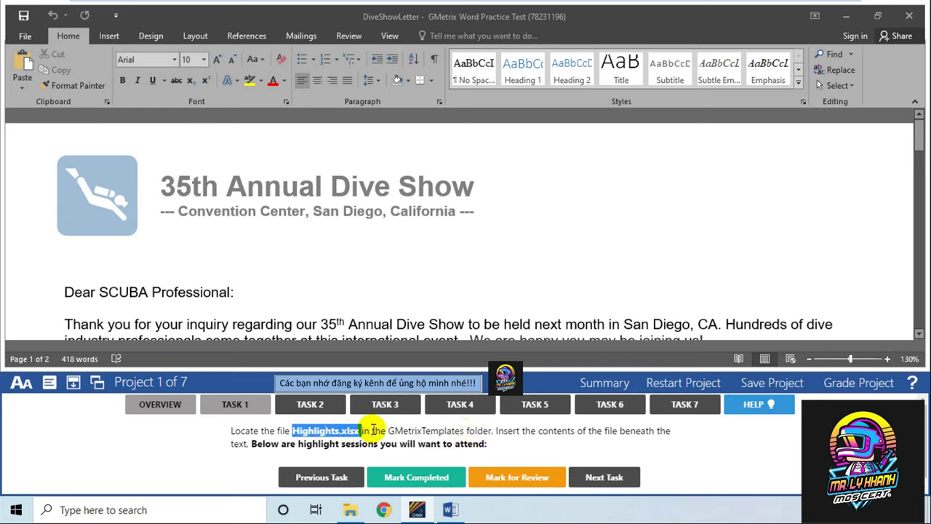
# Open Highlights.xlsx from Documents\GMetrixTemplates in Excel
pyautogui.click(350, 510)
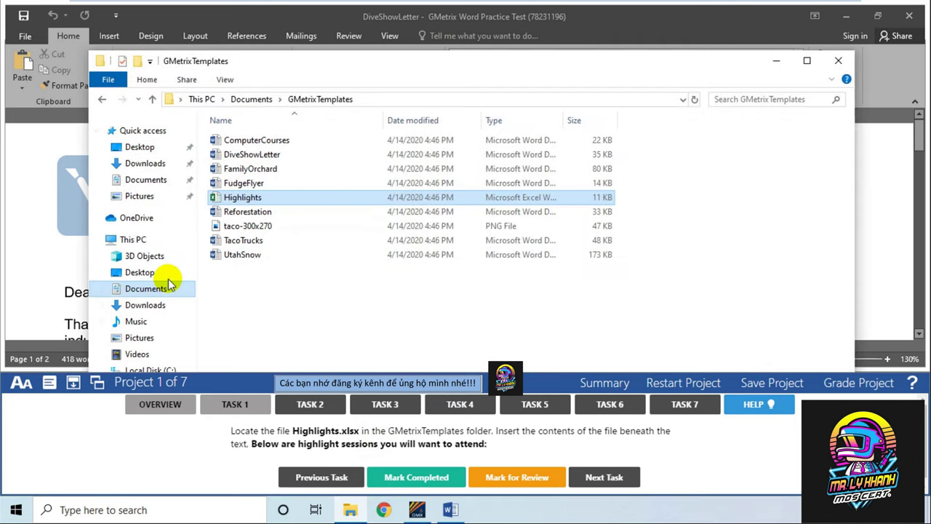
pyautogui.click(149, 289)
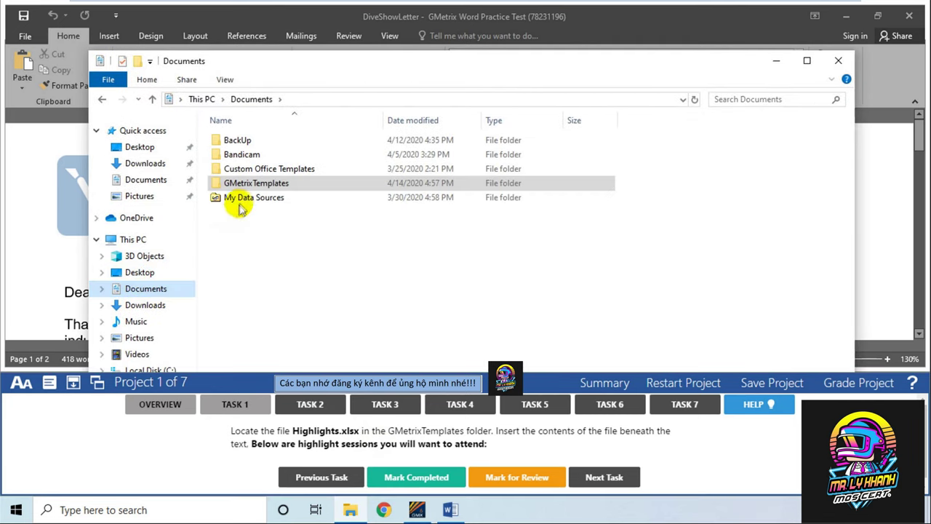
pyautogui.doubleClick(260, 185)
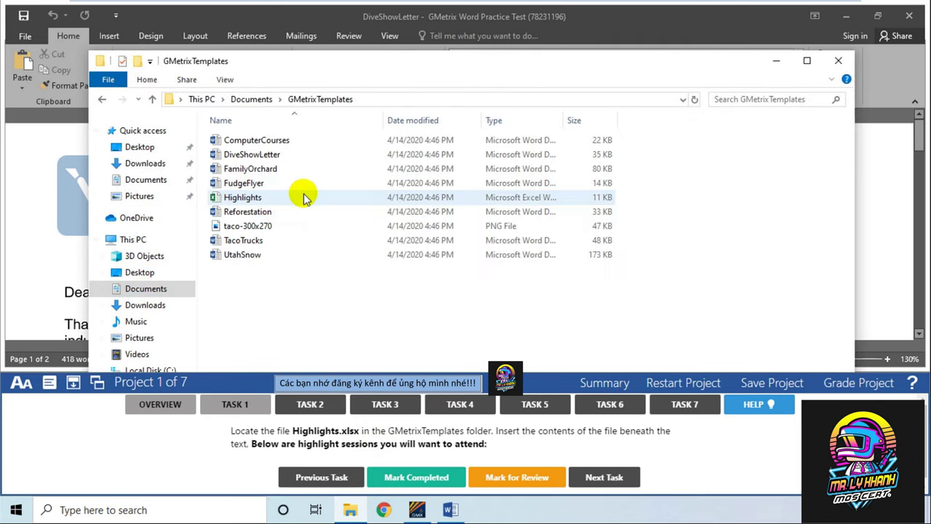
pyautogui.click(314, 197)
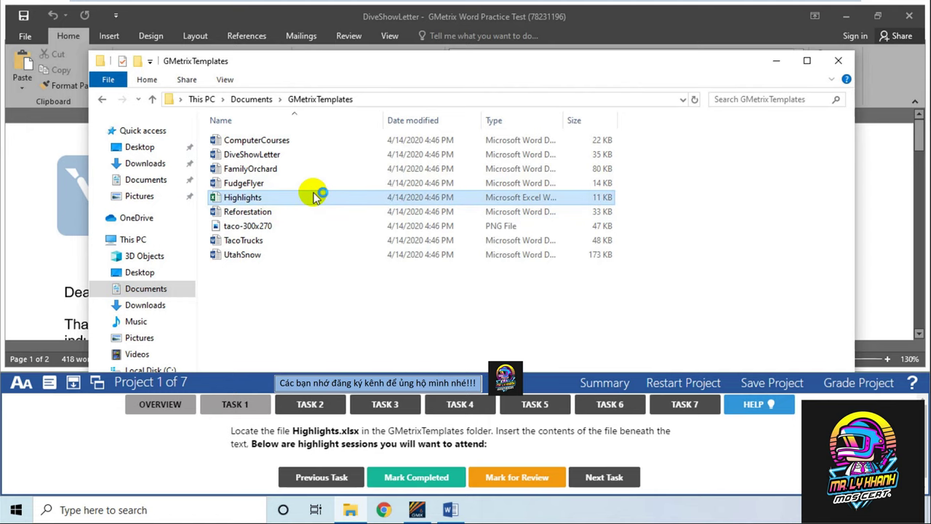
pyautogui.doubleClick(314, 197)
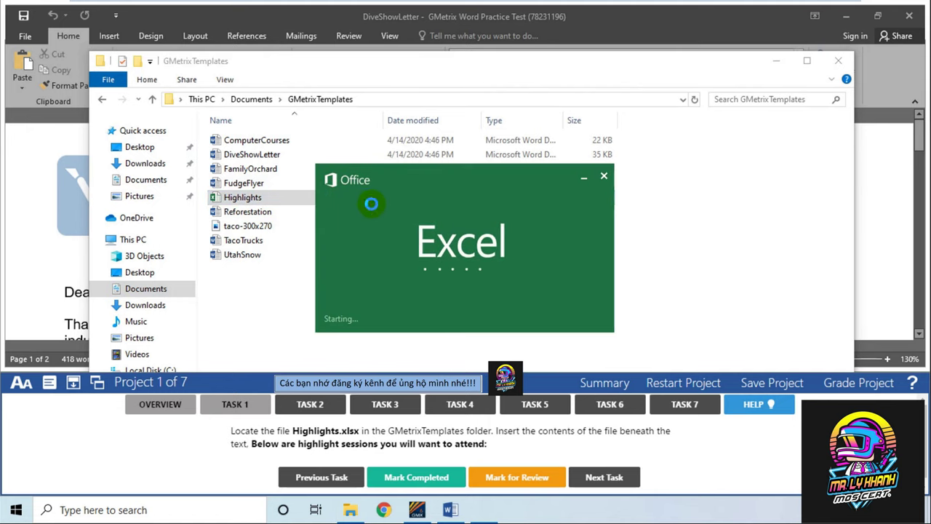
# Review the Day, Time, Title and Track headers of the Session Highlights table
pyautogui.scroll(-2, 488, 206)
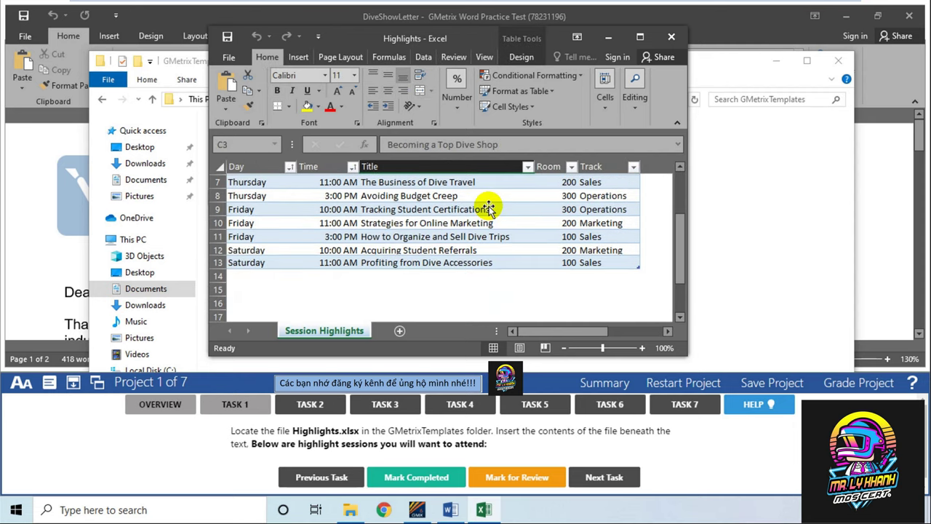
pyautogui.scroll(2, 489, 206)
pyautogui.click(254, 198)
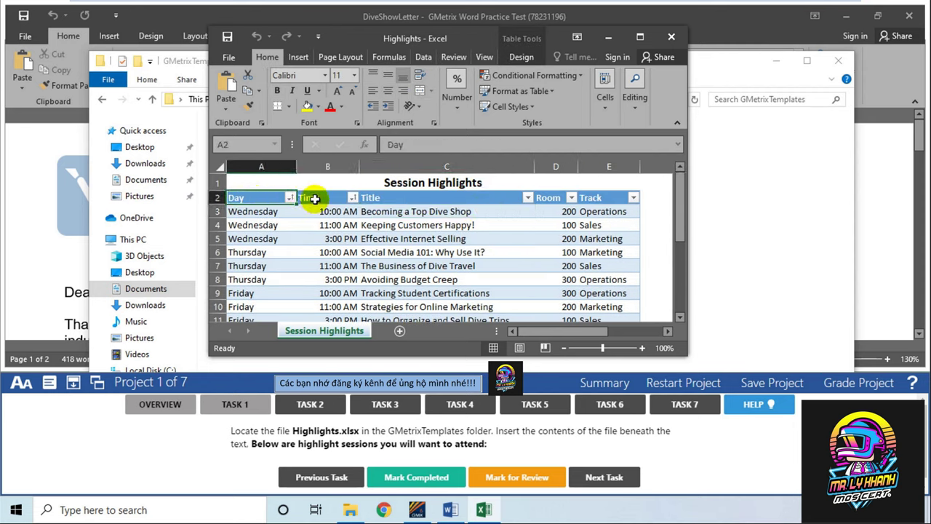
pyautogui.click(314, 198)
pyautogui.click(409, 195)
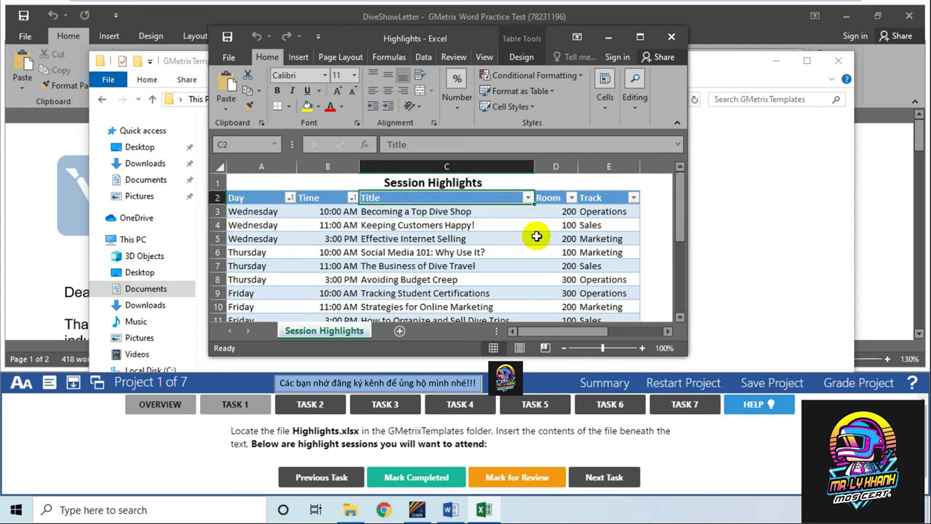
pyautogui.click(607, 199)
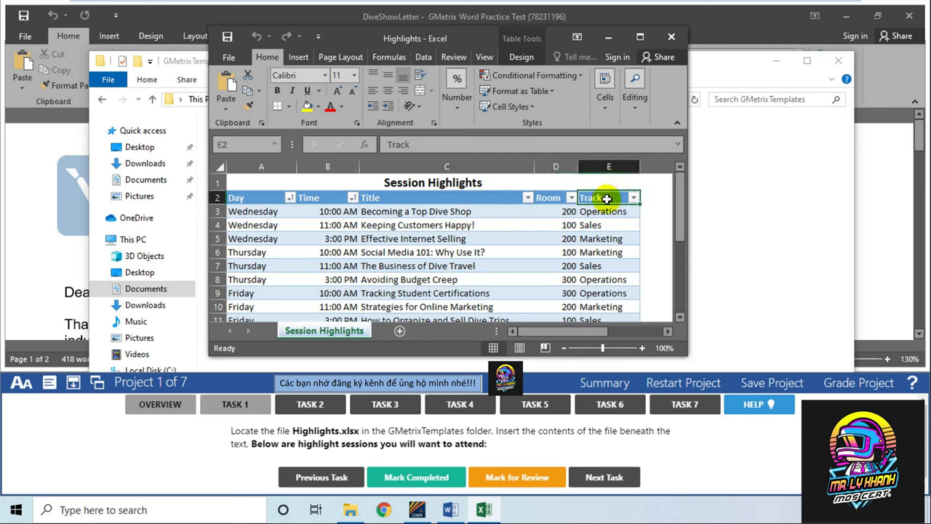
pyautogui.scroll(-2, 458, 235)
pyautogui.scroll(2, 457, 236)
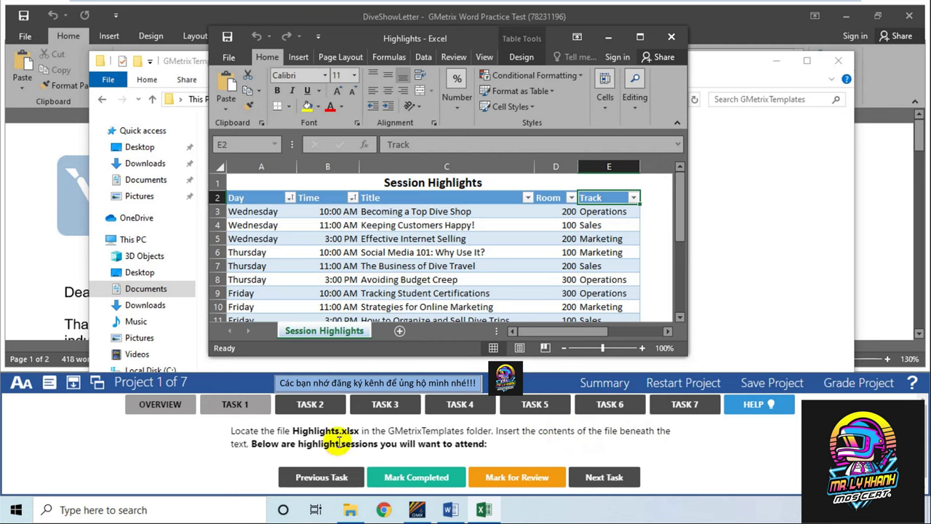
# Select the table range A1:E13, then close the Highlights workbook
pyautogui.click(317, 226)
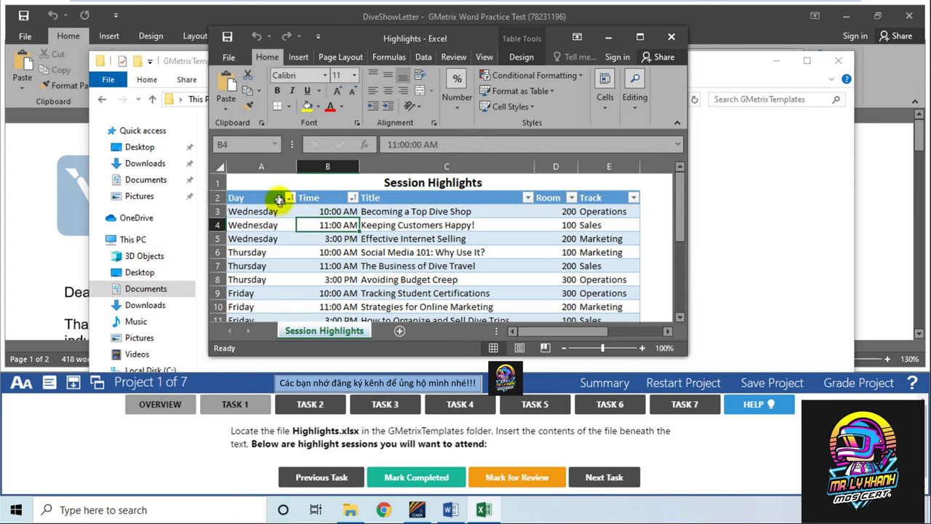
pyautogui.moveTo(271, 184); pyautogui.dragTo(561, 287)
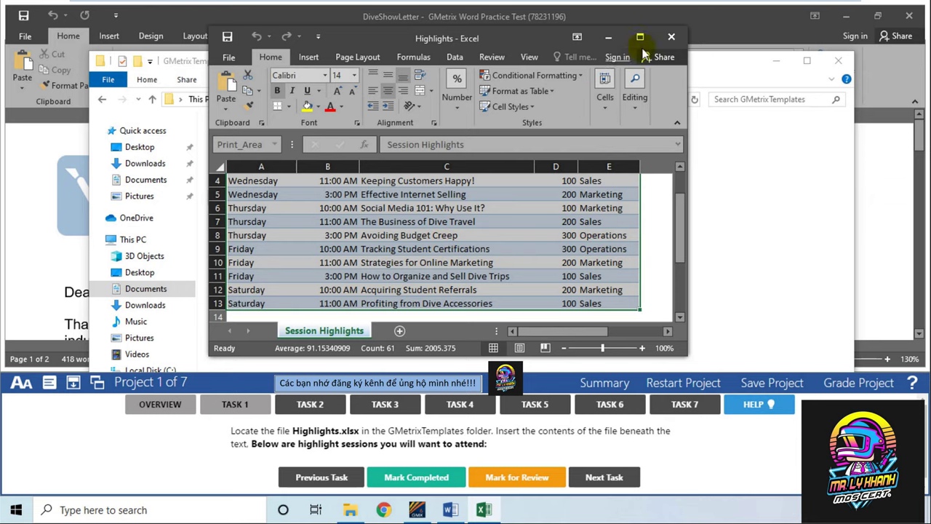
pyautogui.click(670, 37)
# Close the templates folder and place the cursor on the empty line below 'Below are highlight sessions…'
pyautogui.click(827, 64)
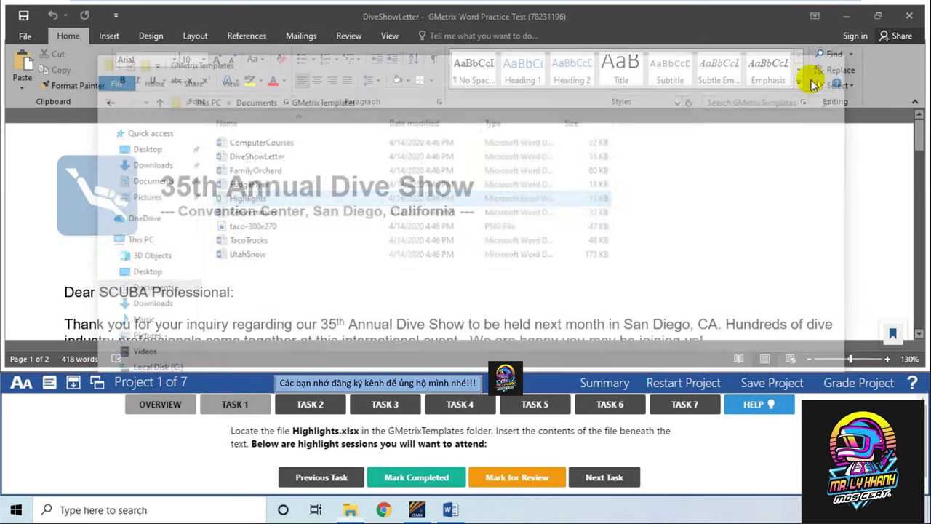
pyautogui.scroll(-1, 298, 240)
pyautogui.scroll(-10, 298, 240)
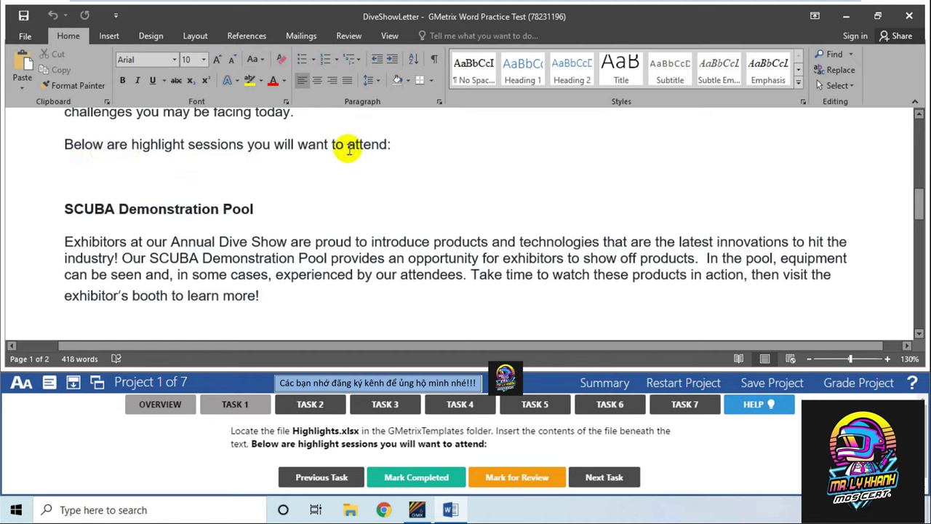
pyautogui.click(120, 161)
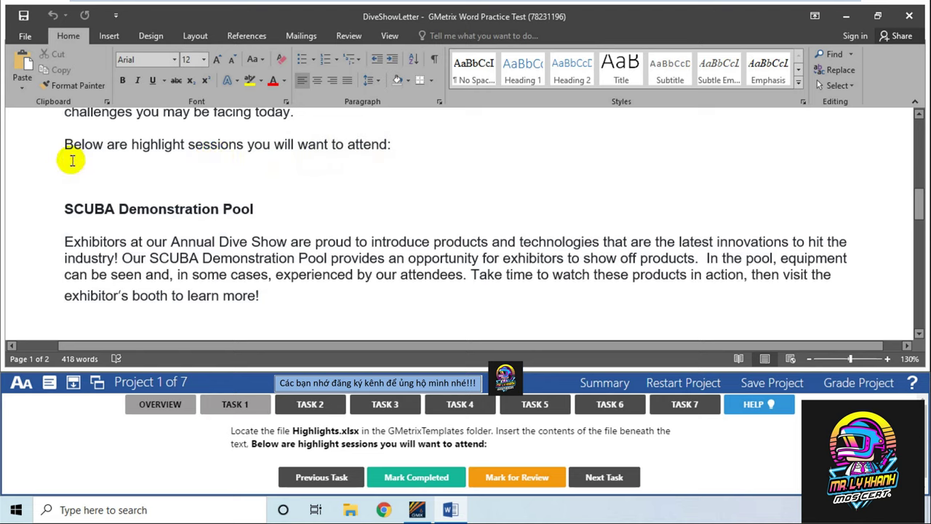
pyautogui.click(111, 35)
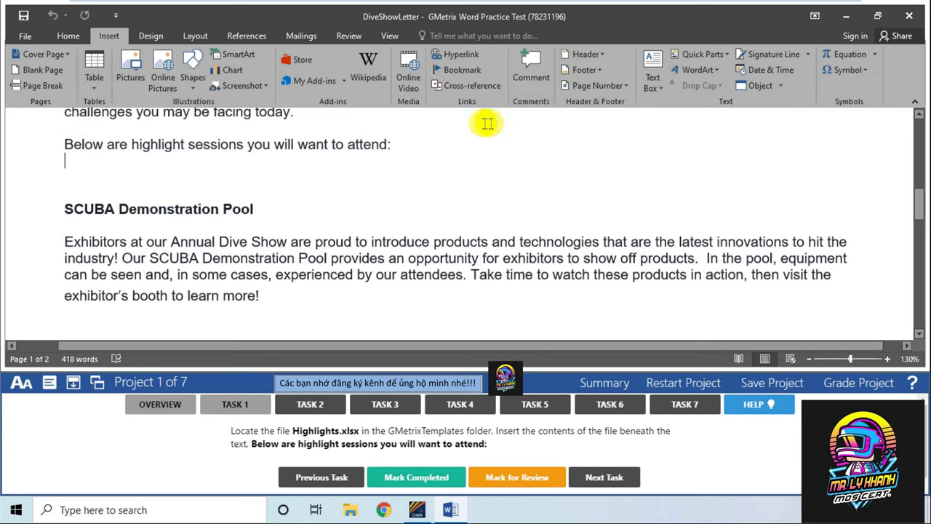
pyautogui.click(782, 86)
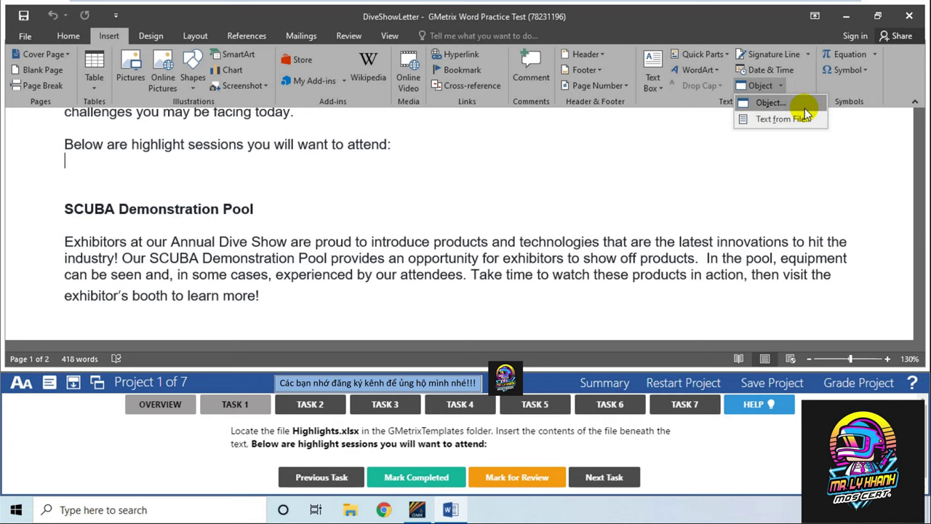
# Embed GMetrixTemplates\Highlights.xlsx as an object using Create from File
pyautogui.click(800, 104)
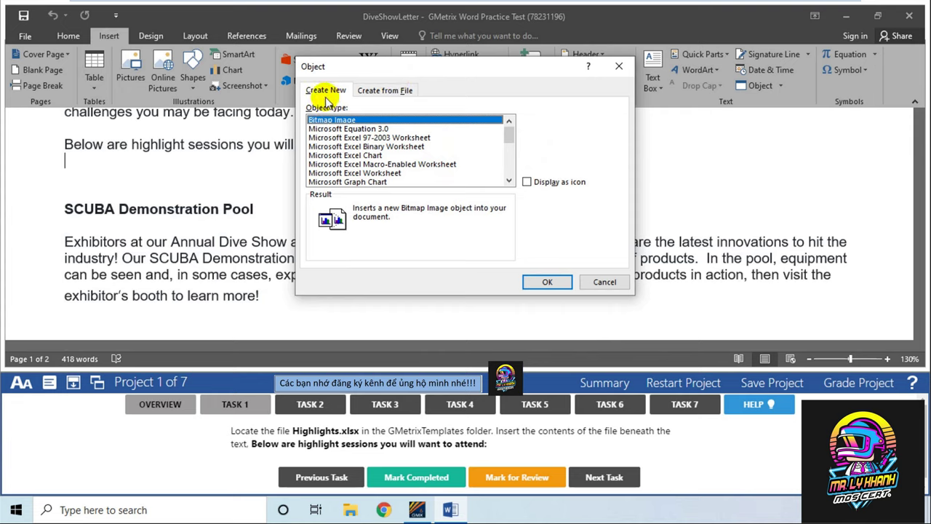
pyautogui.click(381, 92)
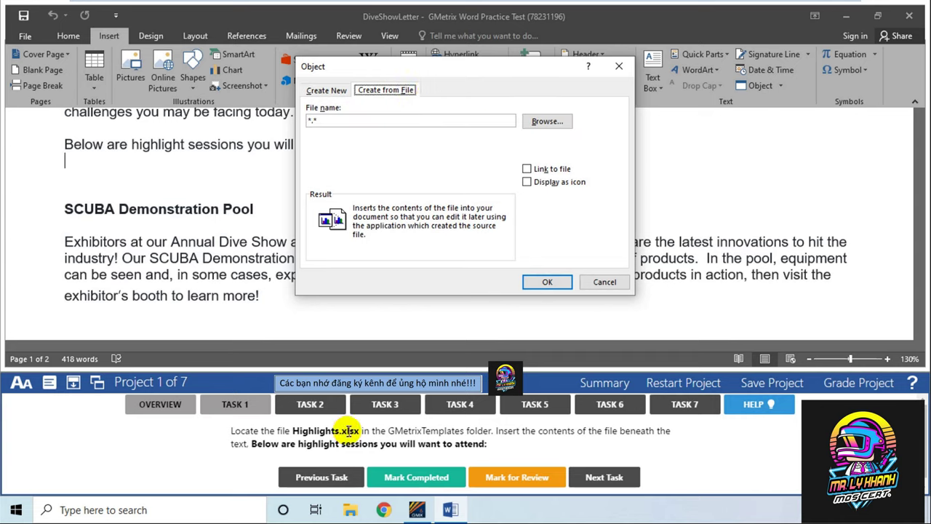
pyautogui.click(545, 124)
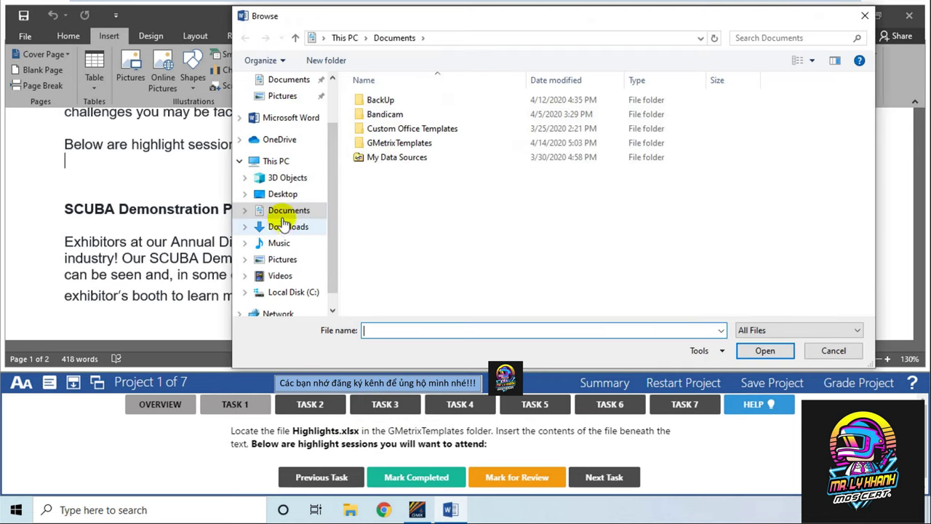
pyautogui.click(287, 211)
pyautogui.click(393, 145)
pyautogui.doubleClick(393, 150)
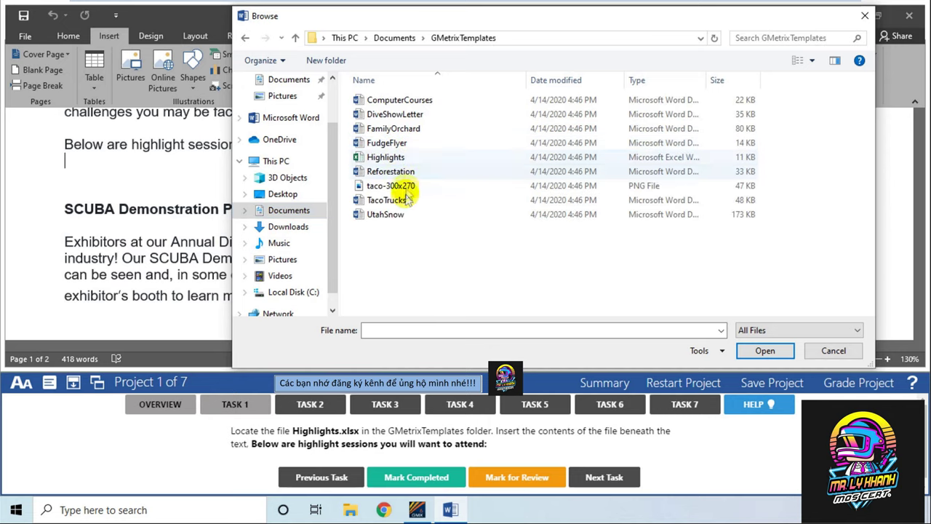
pyautogui.click(403, 158)
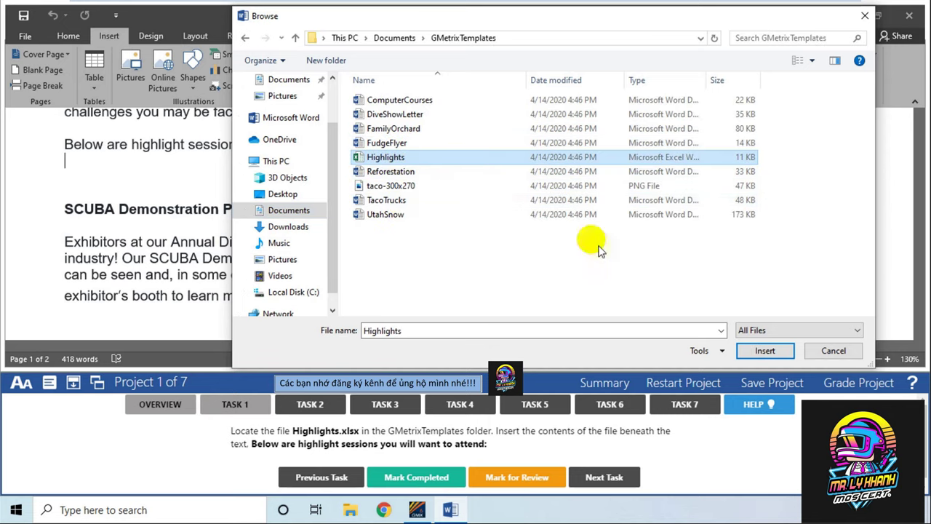
pyautogui.click(763, 350)
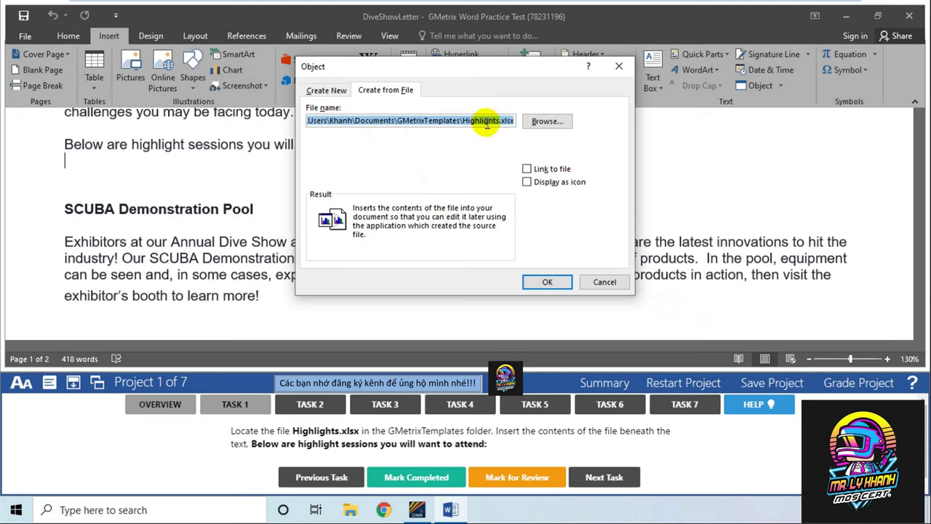
pyautogui.click(546, 281)
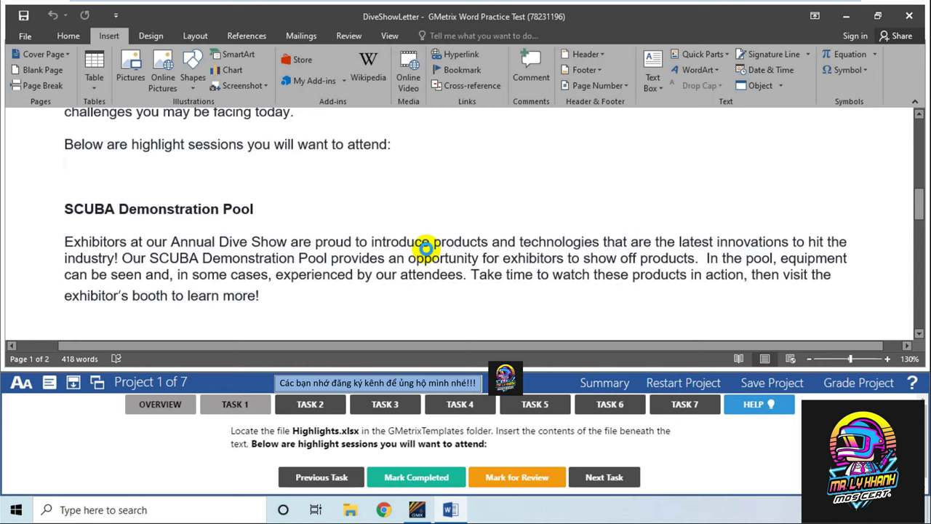
pyautogui.scroll(-8, 426, 247)
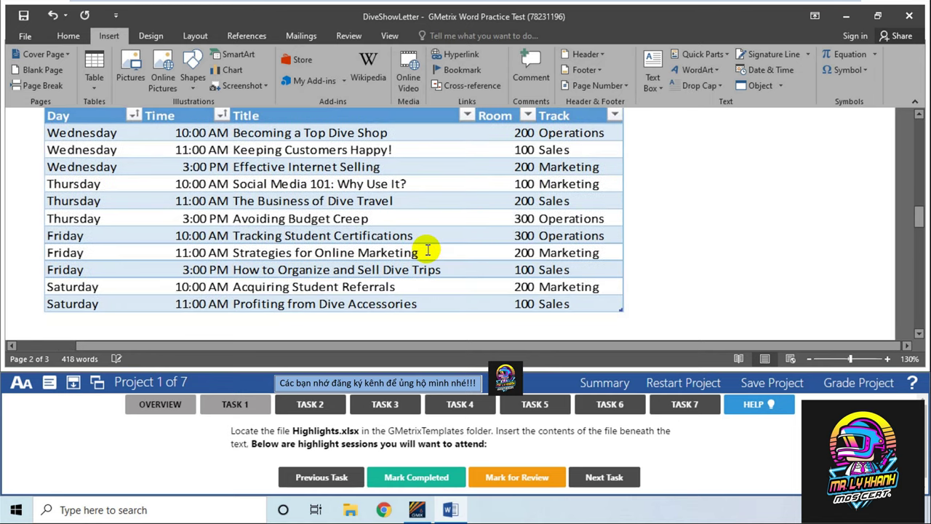
pyautogui.scroll(2, 24, 212)
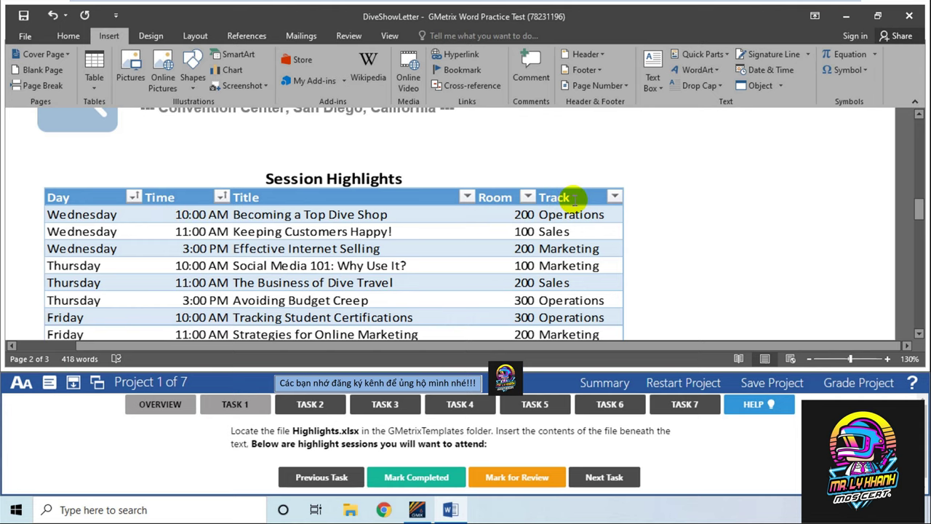
pyautogui.scroll(-2, 578, 198)
pyautogui.scroll(-4, 575, 200)
pyautogui.scroll(4, 544, 192)
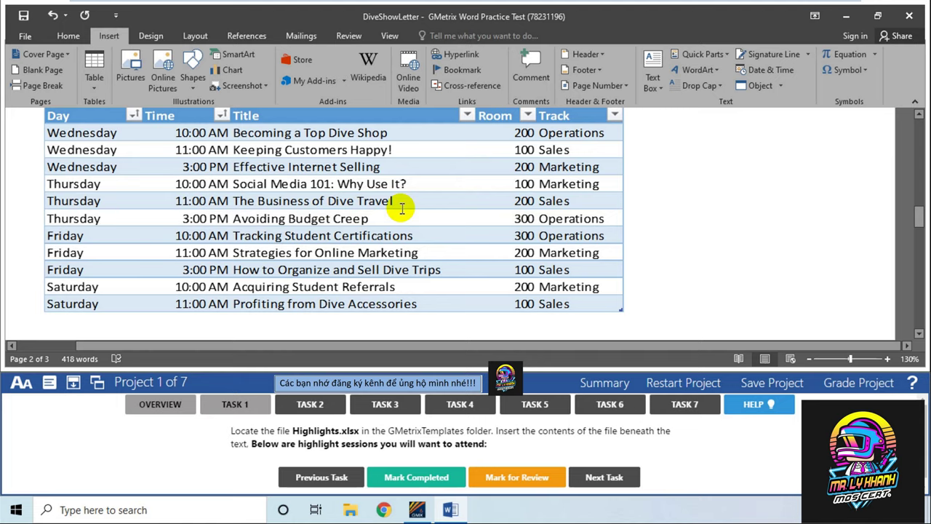
pyautogui.scroll(8, 401, 209)
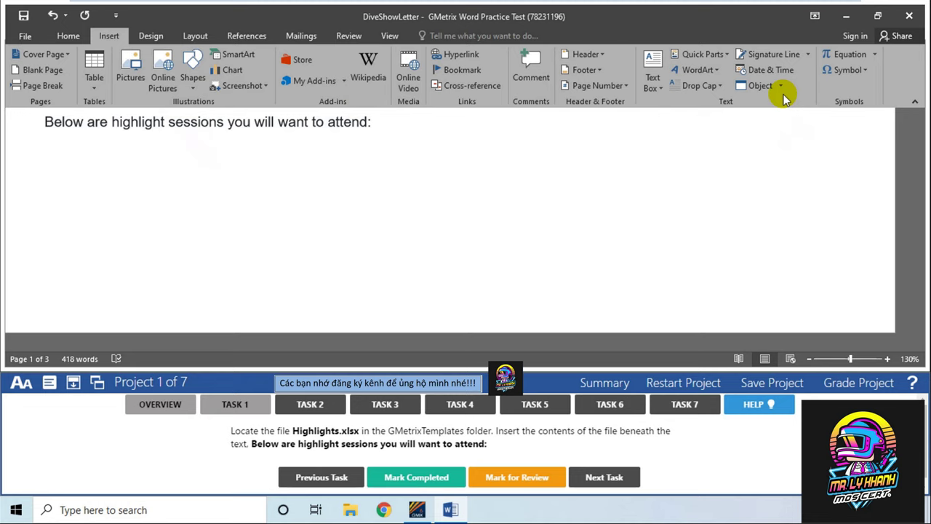
pyautogui.scroll(-8, 490, 183)
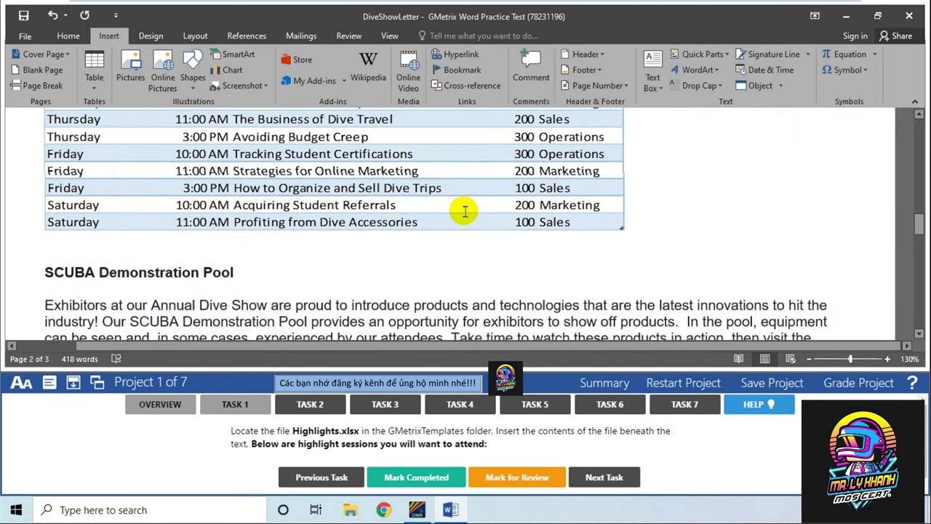
pyautogui.scroll(-2, 465, 211)
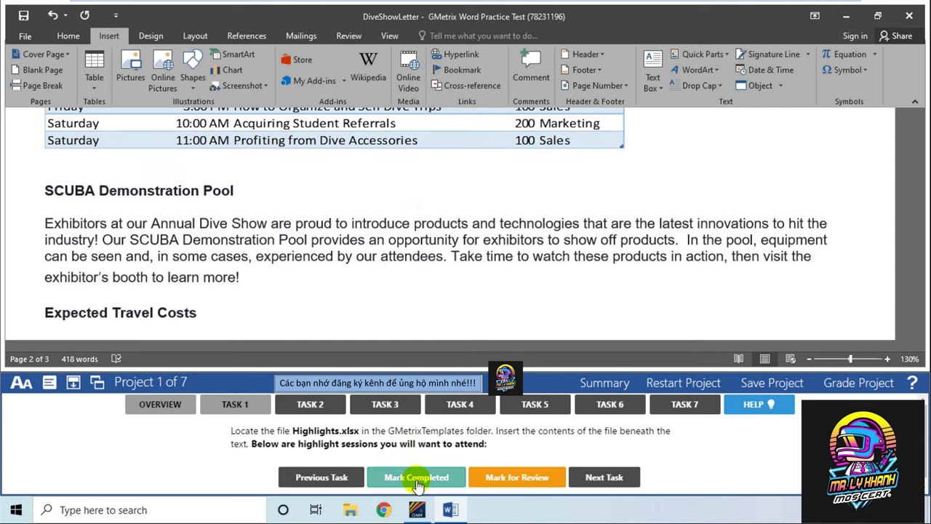
# Mark Task 1 completed and show the Task 2 instructions
pyautogui.click(418, 480)
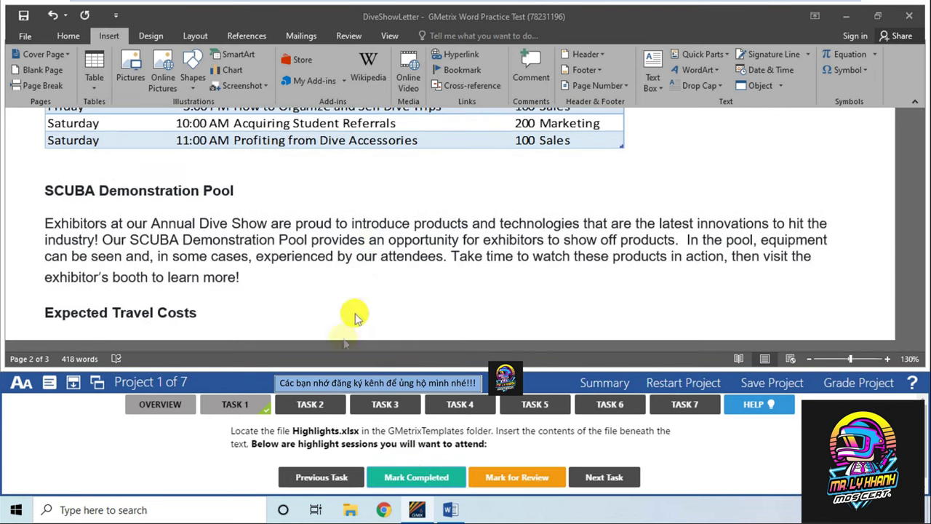
pyautogui.click(307, 407)
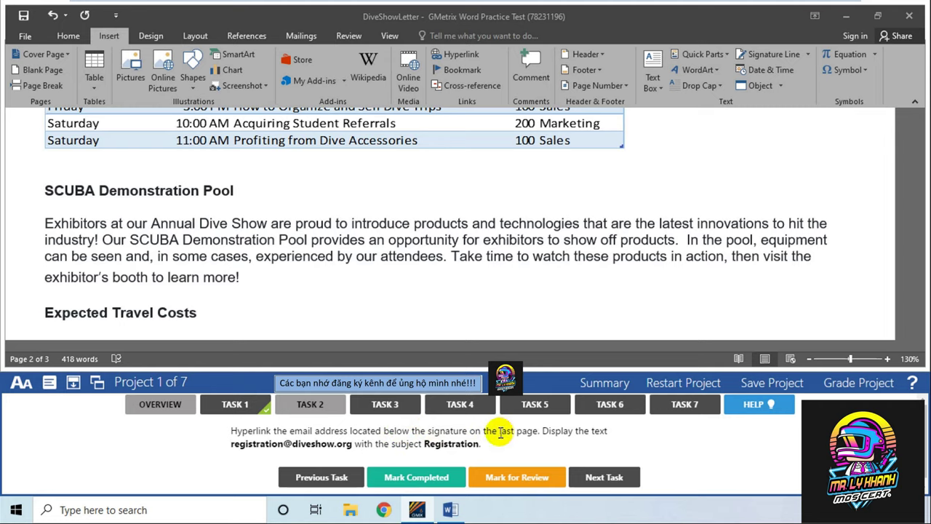
pyautogui.scroll(-15, 435, 251)
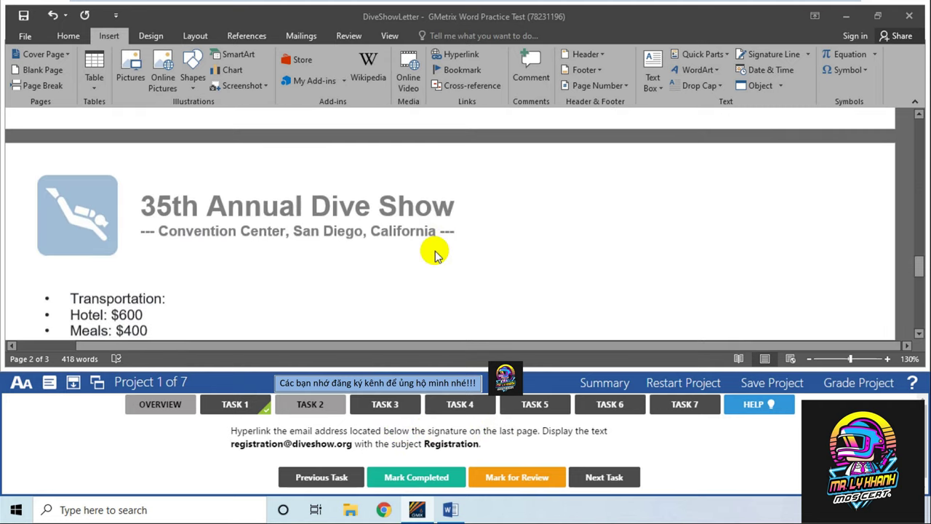
pyautogui.scroll(-4, 435, 252)
# Select the e-mail address line below the signature and bring up its shortcut menu
pyautogui.click(76, 183)
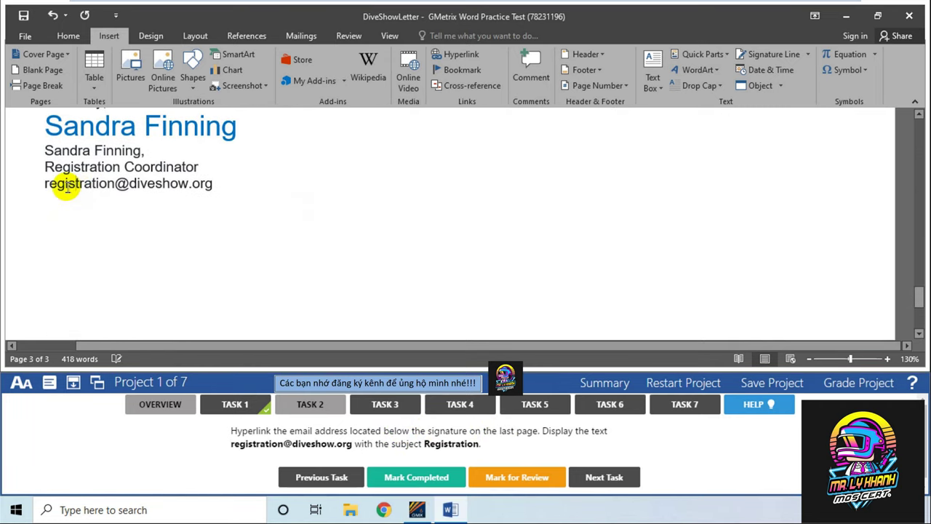
pyautogui.click(155, 183)
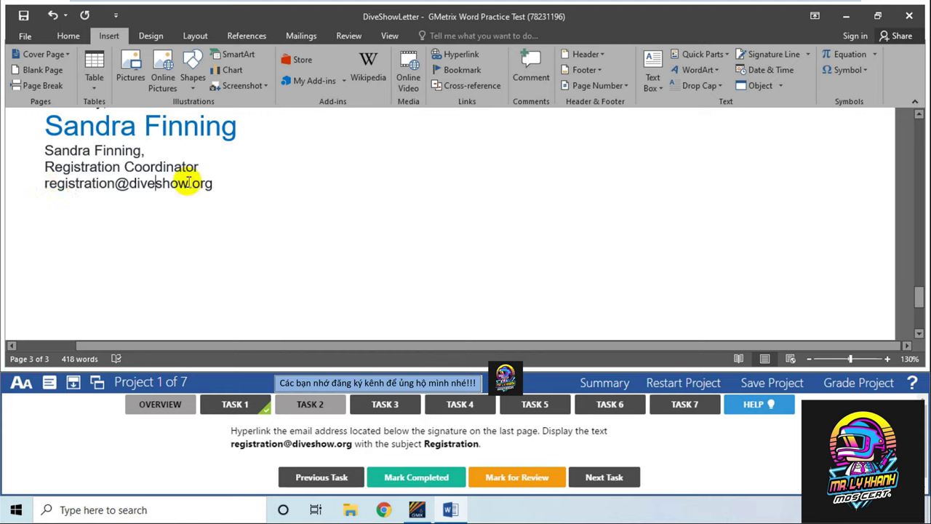
pyautogui.click(212, 182)
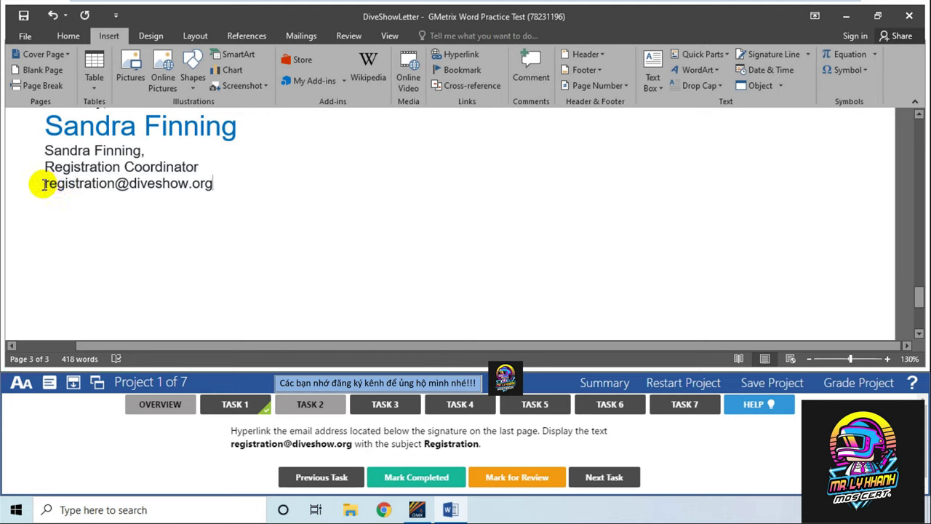
pyautogui.moveTo(42, 183); pyautogui.dragTo(213, 184)
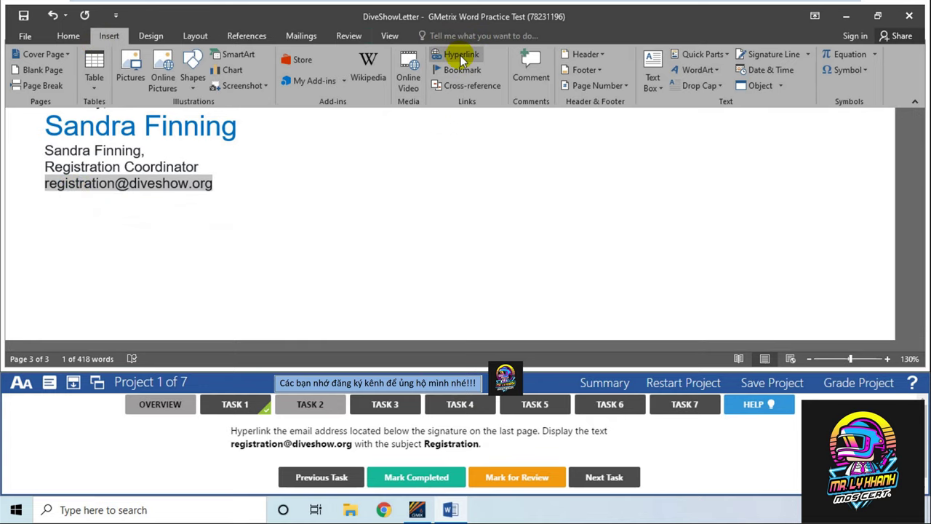
pyautogui.rightClick(161, 183)
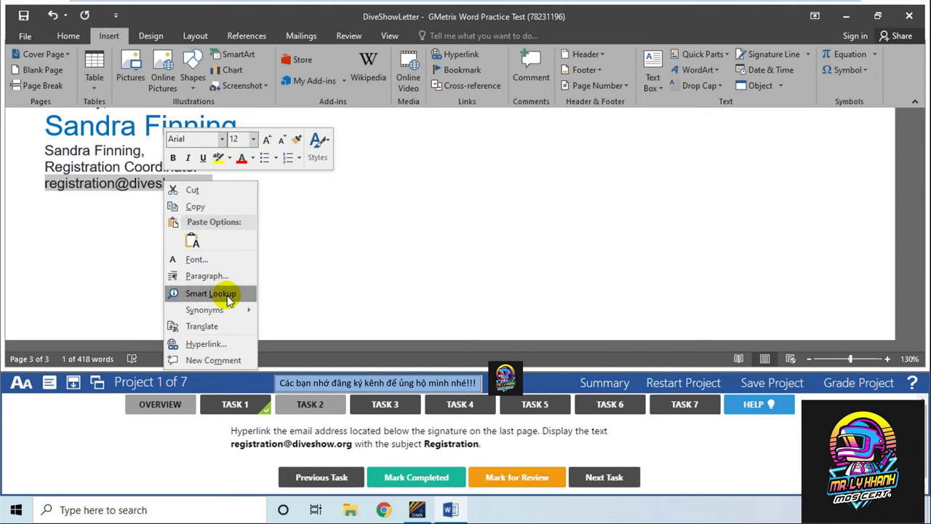
# Start a hyperlink on the selected text, linking to an E-mail Address, and begin entering the address
pyautogui.click(223, 345)
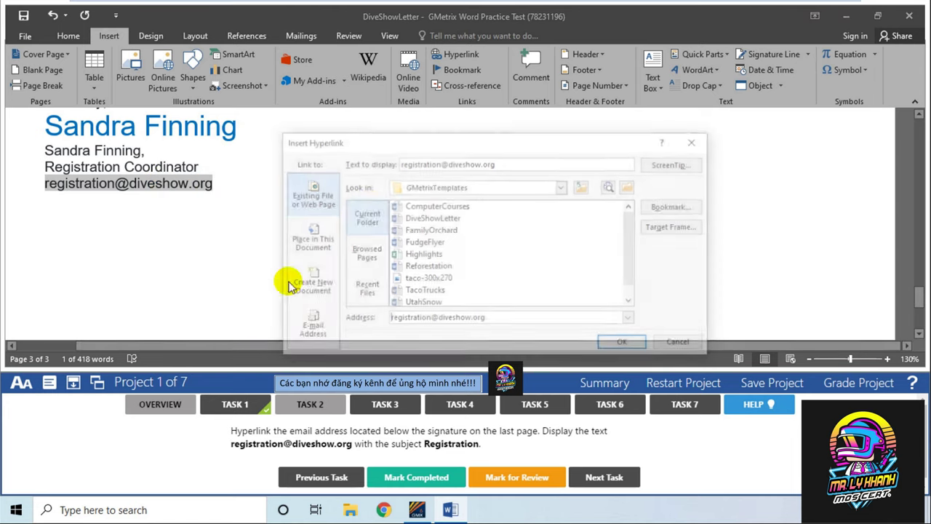
pyautogui.moveTo(431, 137); pyautogui.dragTo(420, 62)
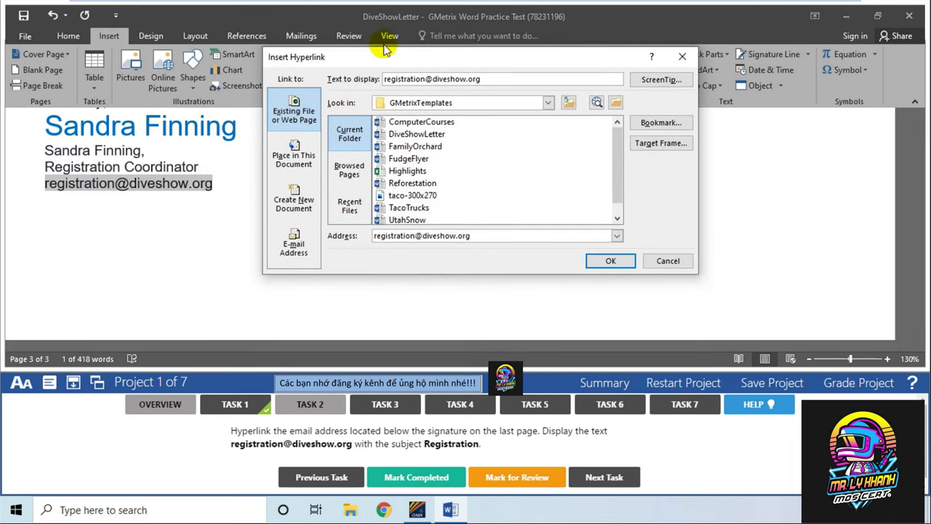
pyautogui.click(294, 251)
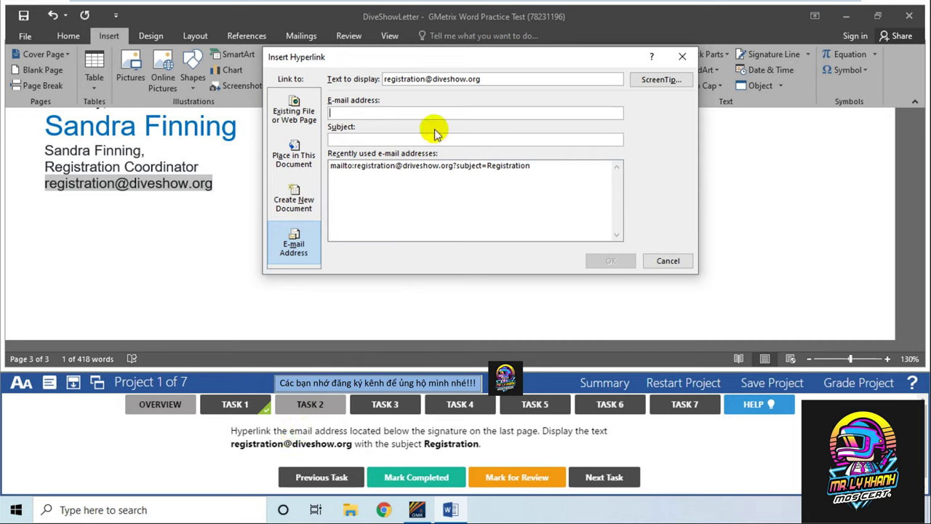
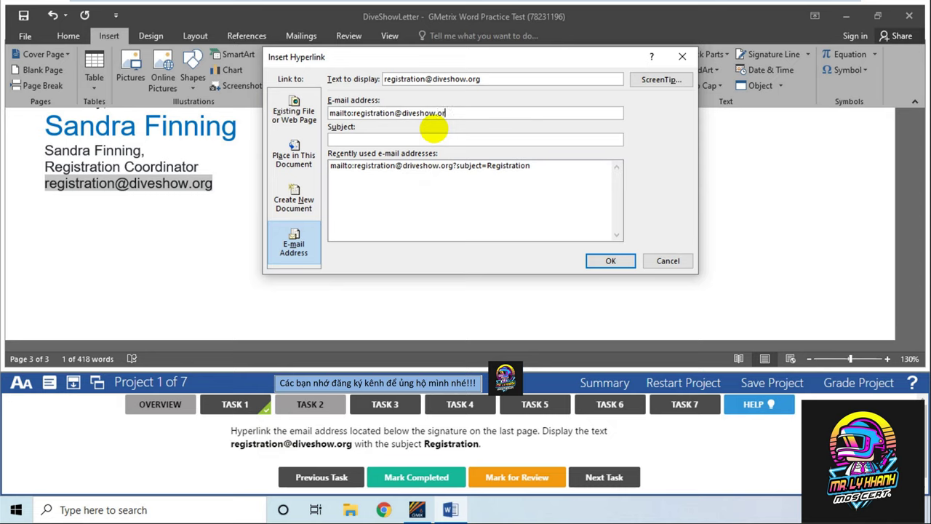
# Give the e-mail link the subject 'Registration', confirm it, and mark Task 2 completed
pyautogui.click(389, 138)
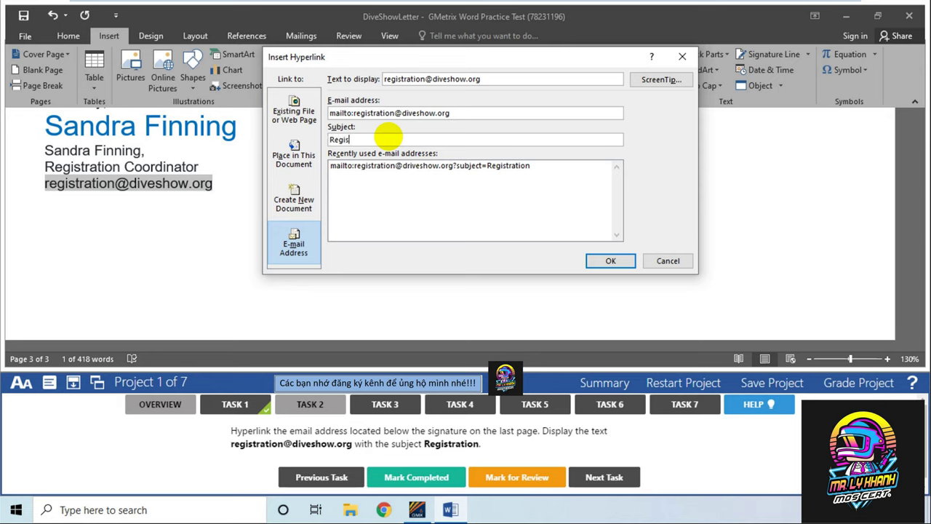
pyautogui.write('Registration')
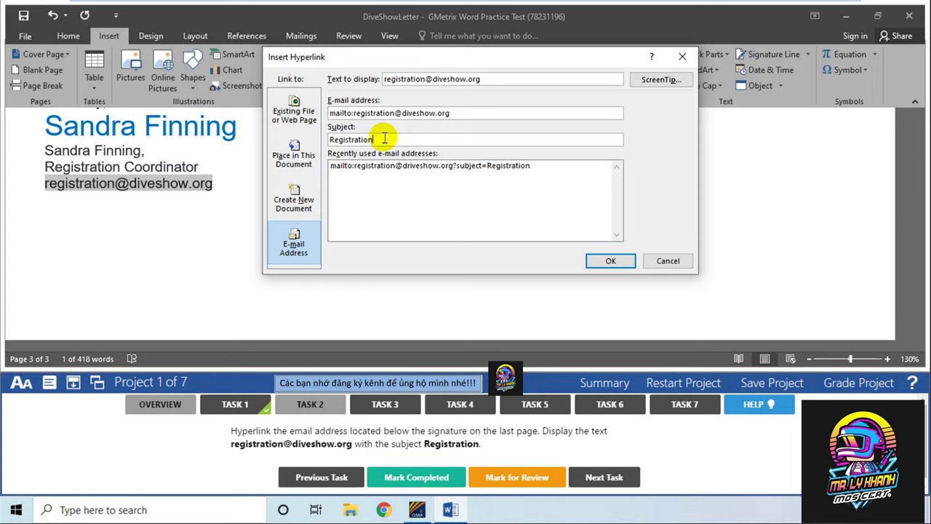
pyautogui.click(606, 261)
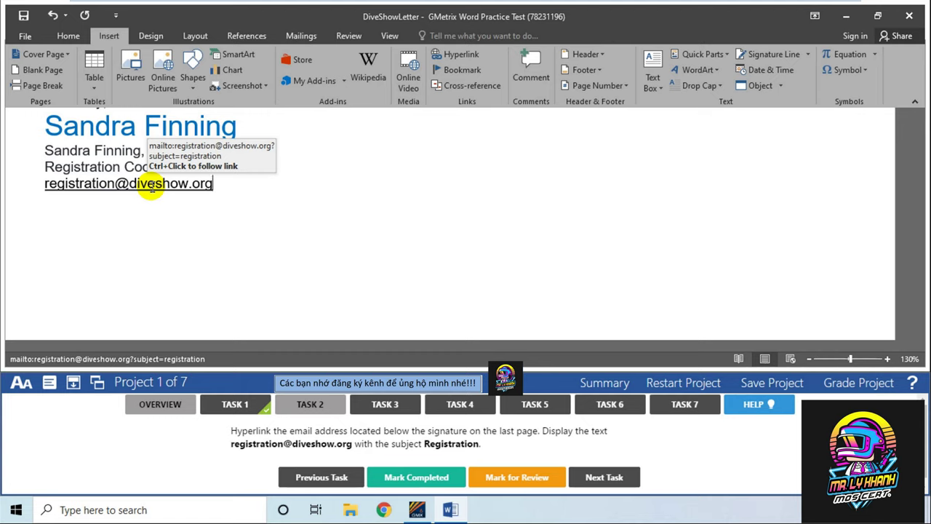
pyautogui.click(401, 476)
# Show Task 3 and use Go To to jump to the Taxi bookmark
pyautogui.click(395, 411)
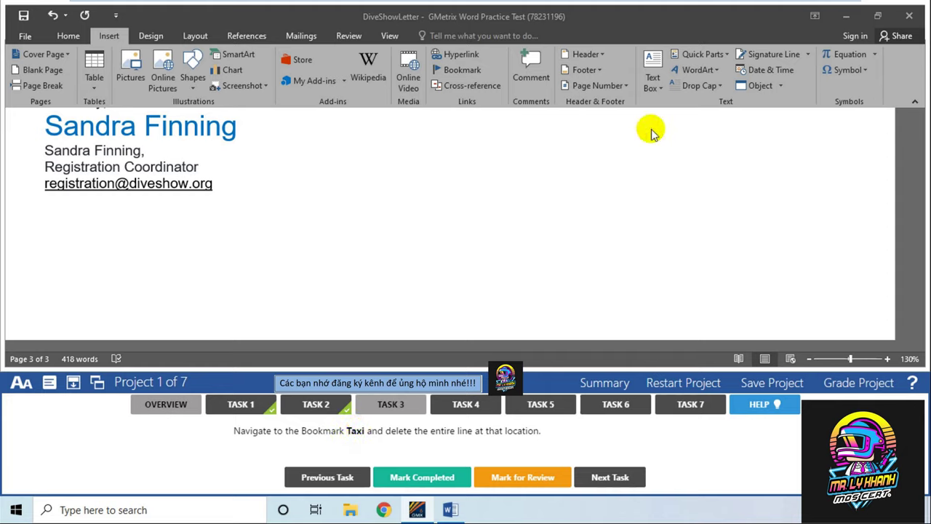
pyautogui.click(72, 39)
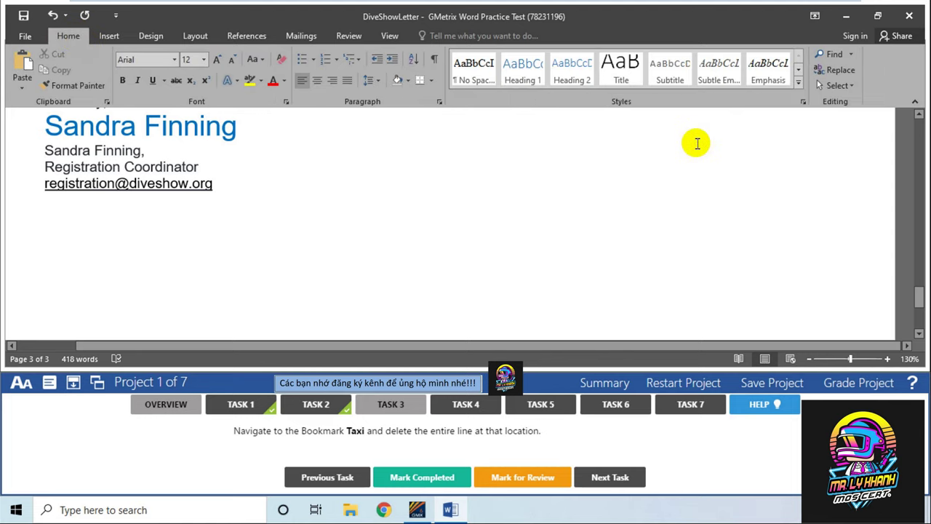
pyautogui.click(854, 53)
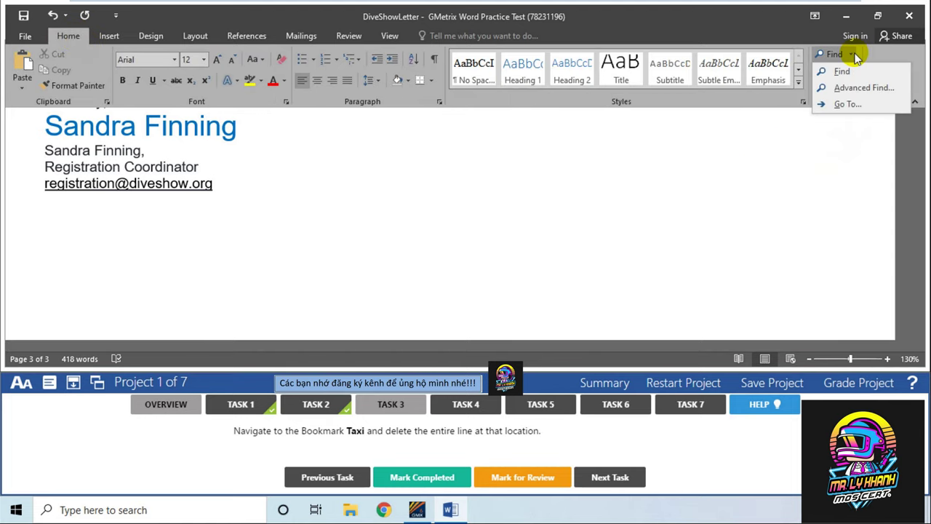
pyautogui.click(847, 104)
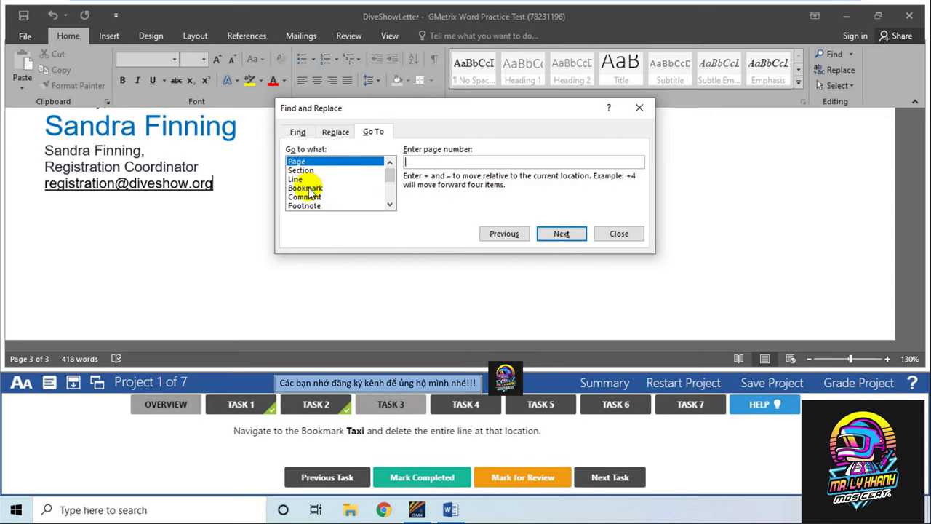
pyautogui.click(311, 191)
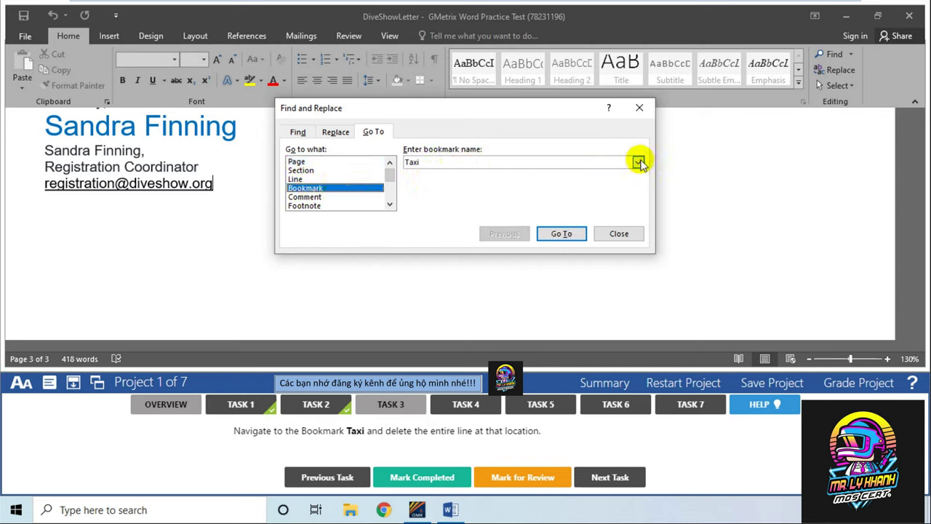
pyautogui.click(638, 162)
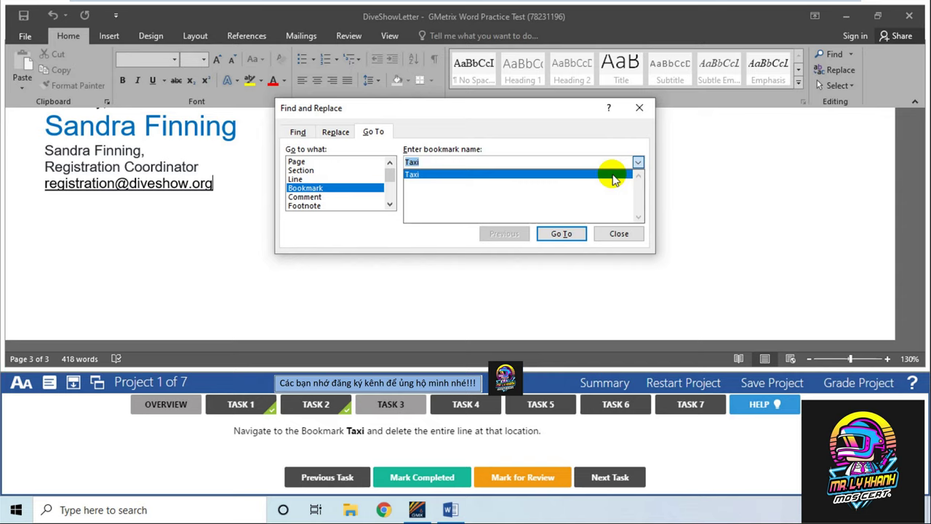
pyautogui.click(613, 174)
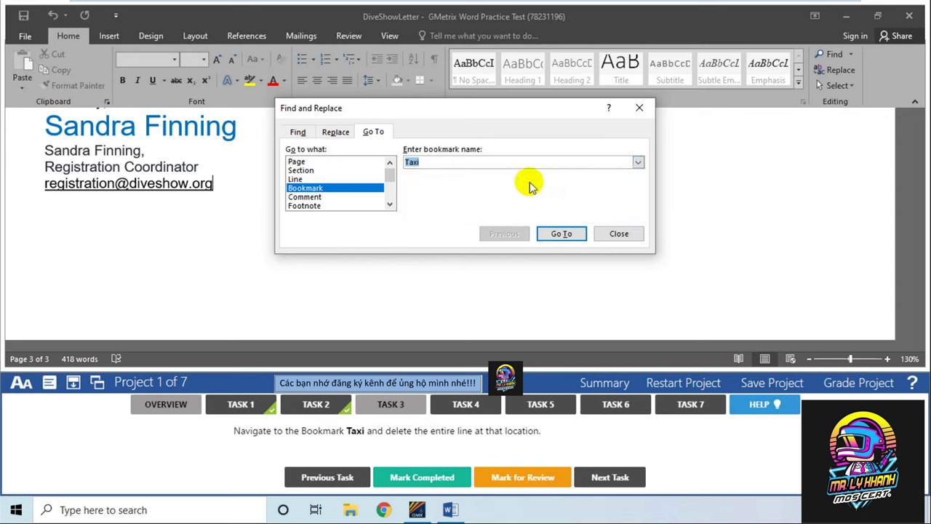
pyautogui.click(566, 240)
pyautogui.click(622, 234)
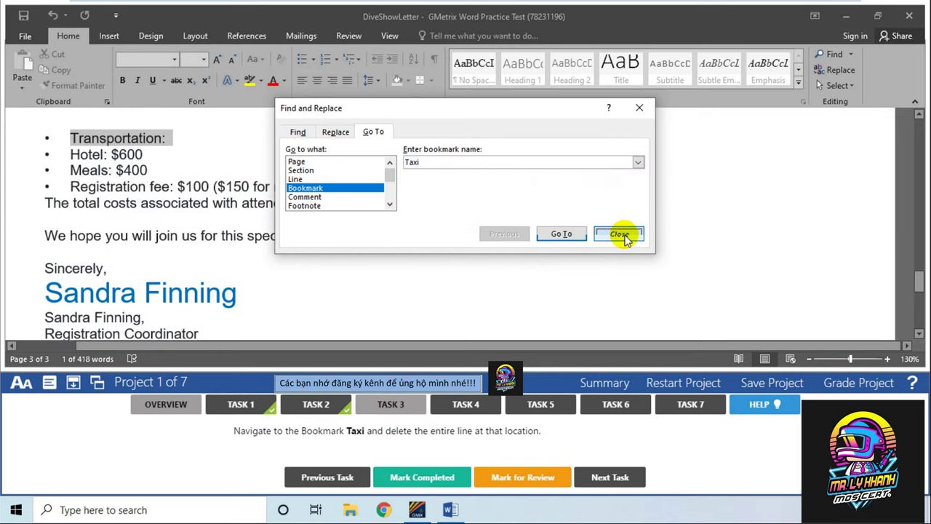
pyautogui.scroll(2, 214, 192)
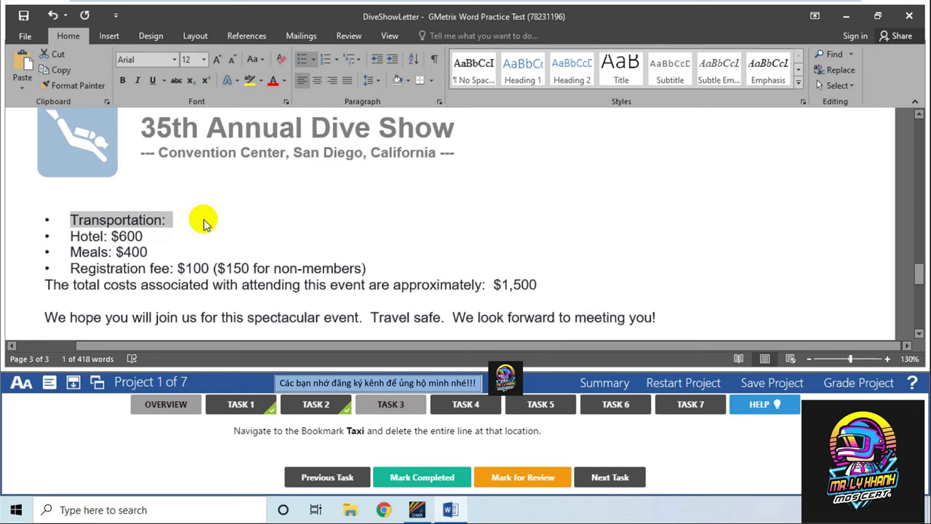
# Delete the 'Transportation:' bullet line at the bookmark and mark Task 3 completed
pyautogui.press('Delete')
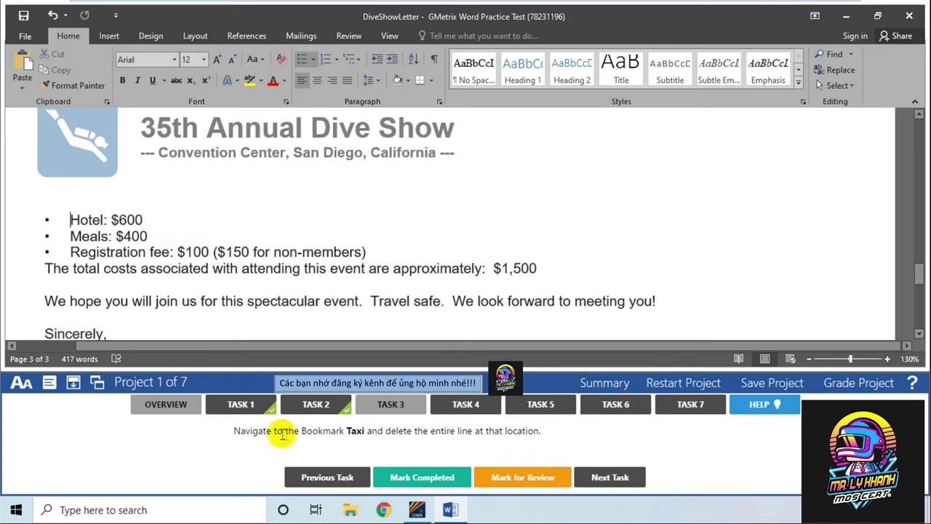
pyautogui.moveTo(386, 431); pyautogui.dragTo(414, 432)
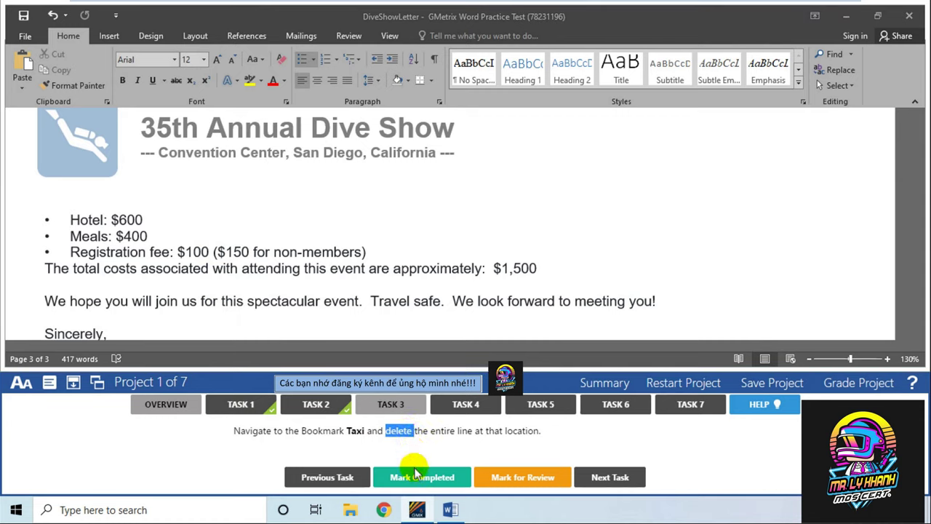
pyautogui.click(420, 477)
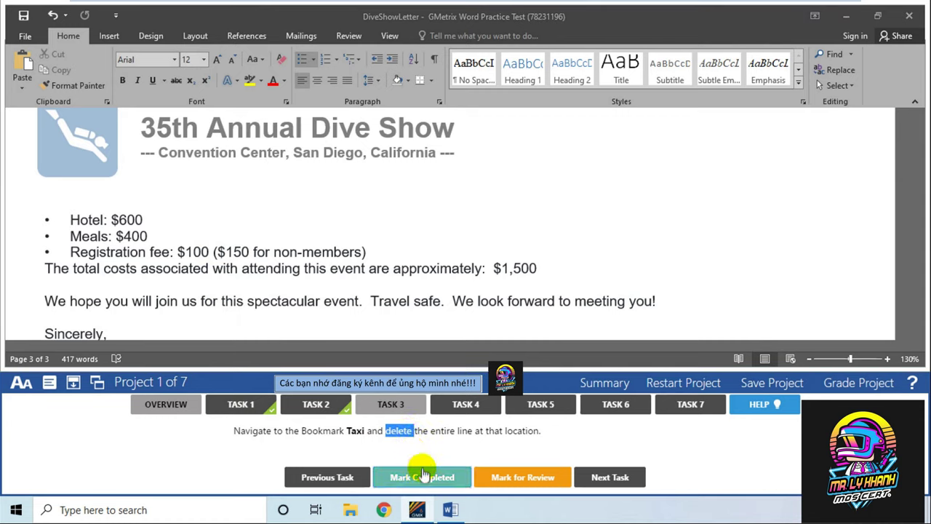
pyautogui.click(454, 410)
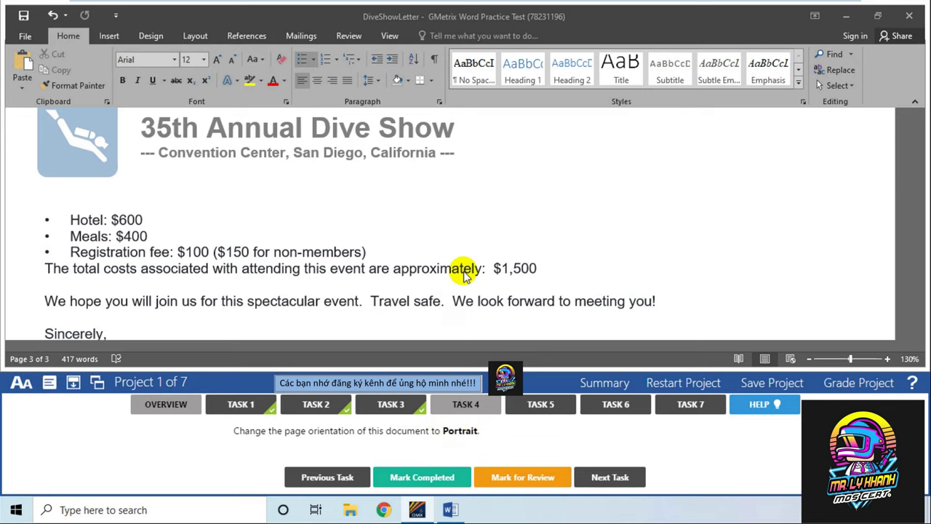
# Switch the letter's page orientation to Portrait from the Layout tab
pyautogui.scroll(4, 363, 208)
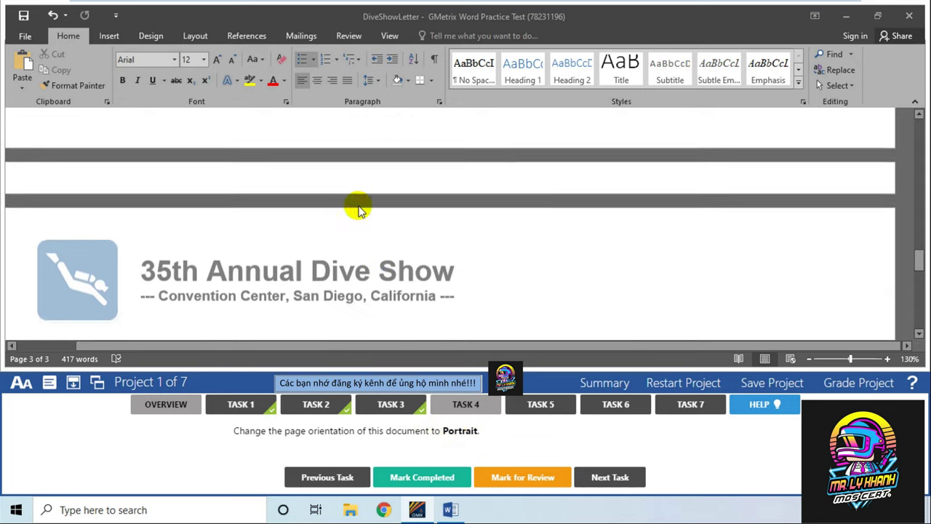
pyautogui.scroll(-5, 361, 211)
pyautogui.scroll(-3, 363, 213)
pyautogui.scroll(3, 365, 214)
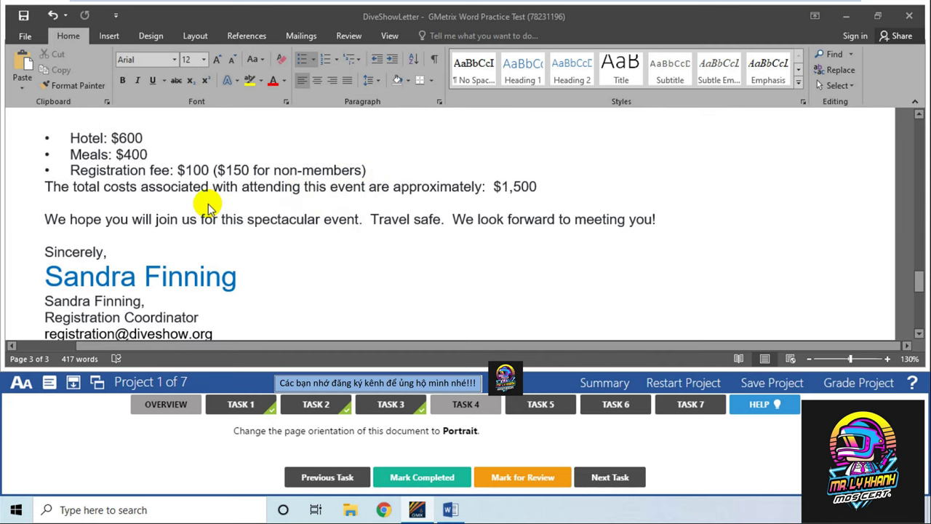
pyautogui.click(146, 35)
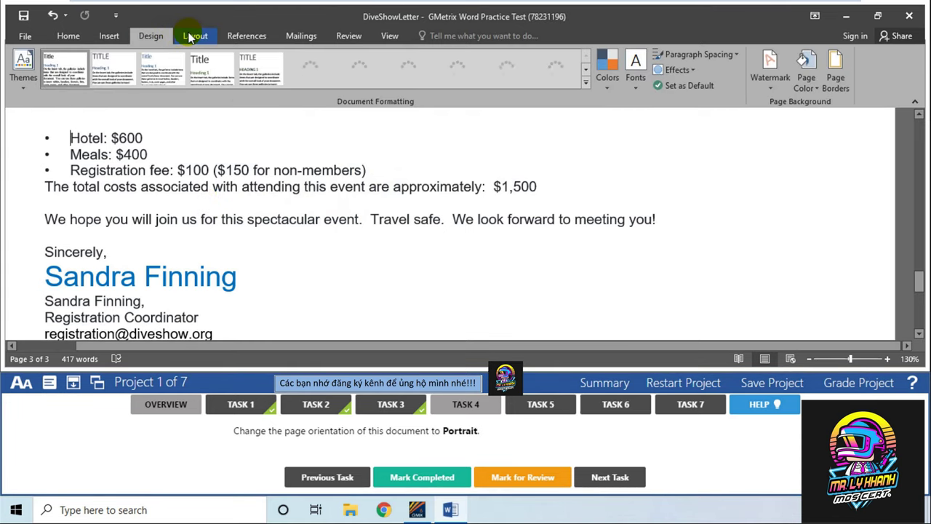
pyautogui.click(193, 36)
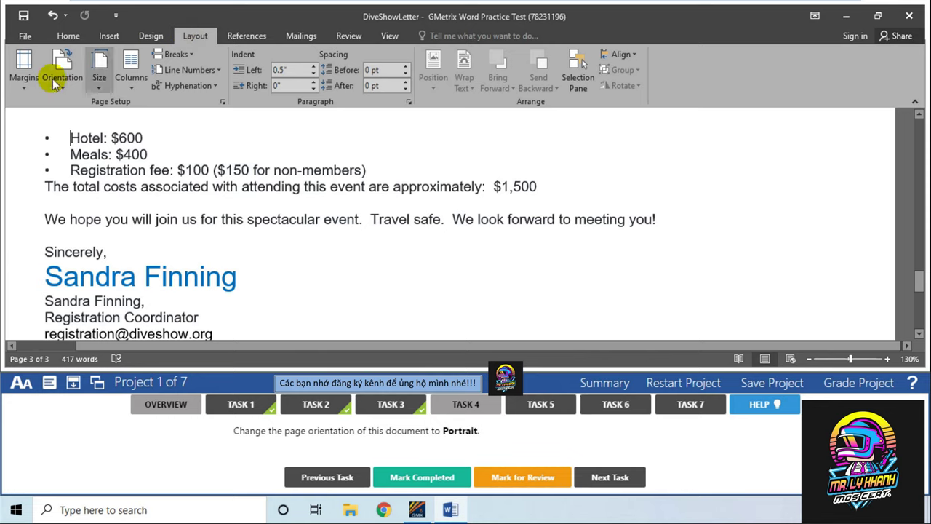
pyautogui.click(23, 84)
pyautogui.click(22, 80)
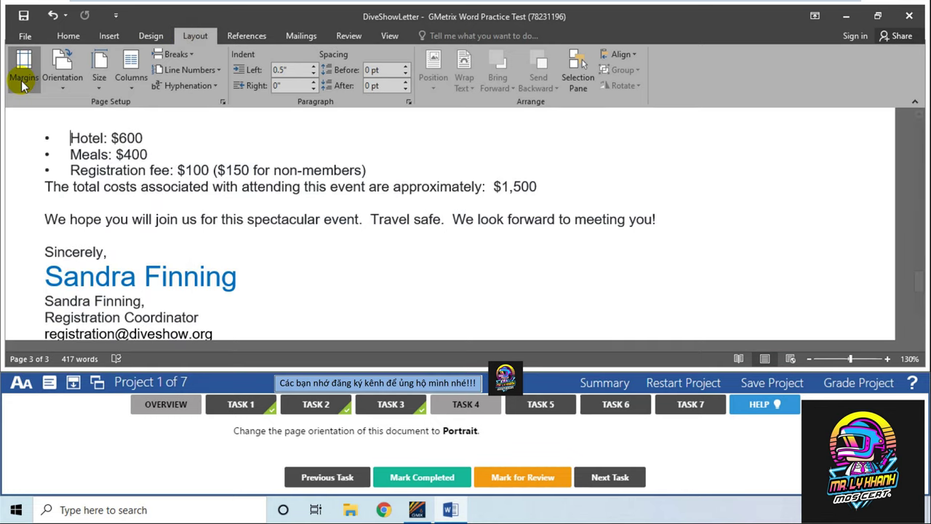
pyautogui.click(72, 70)
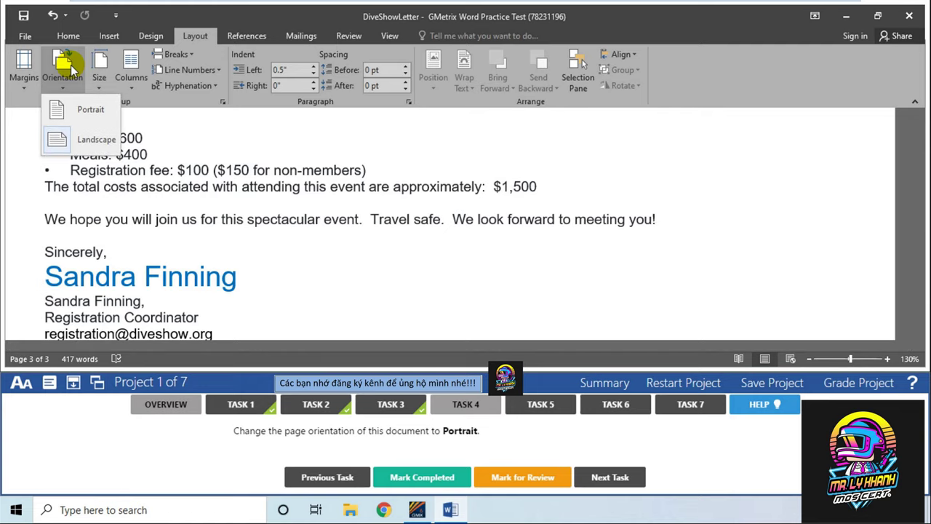
pyautogui.click(83, 116)
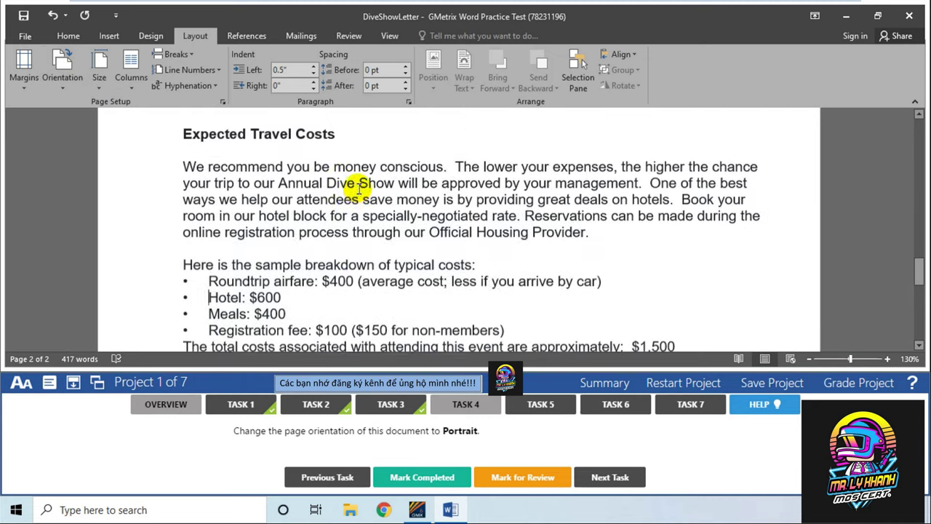
# Mark Task 4 completed and show the Task 5 instructions
pyautogui.scroll(15, 359, 188)
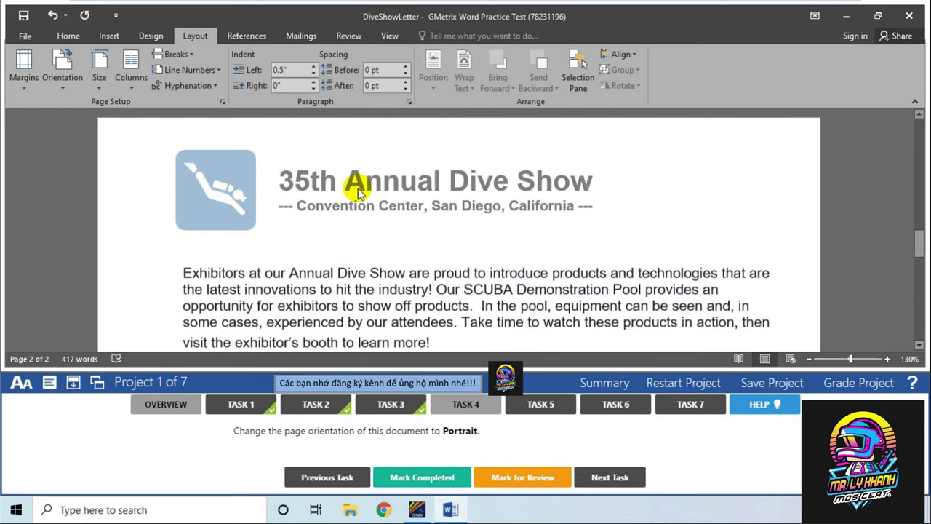
pyautogui.scroll(-1, 353, 187)
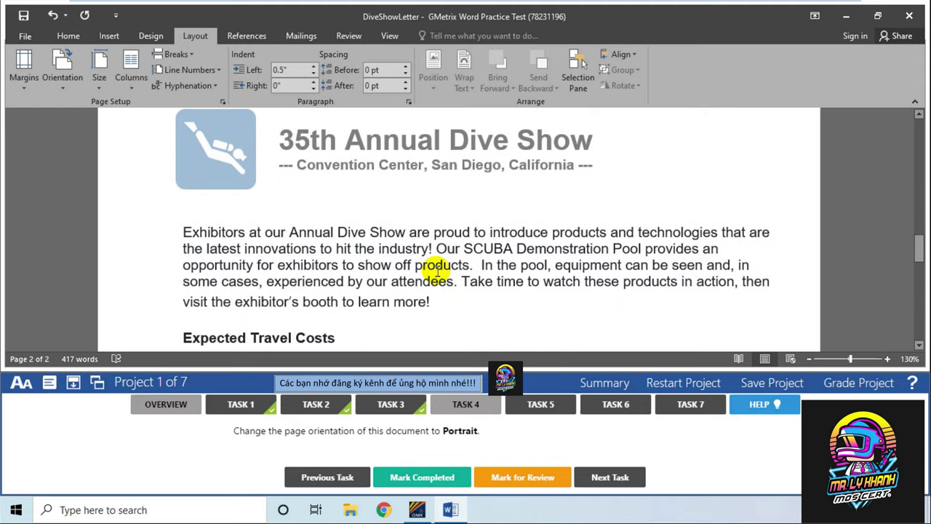
pyautogui.click(422, 476)
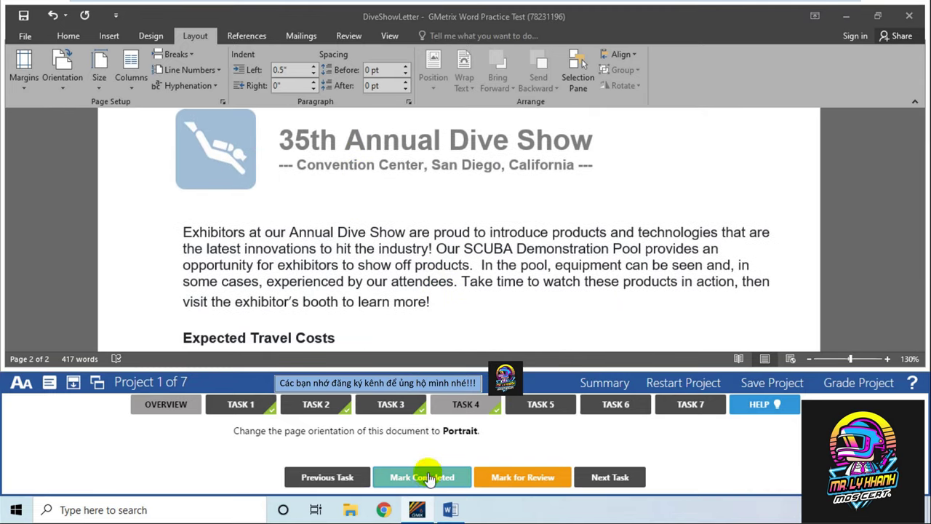
pyautogui.click(548, 409)
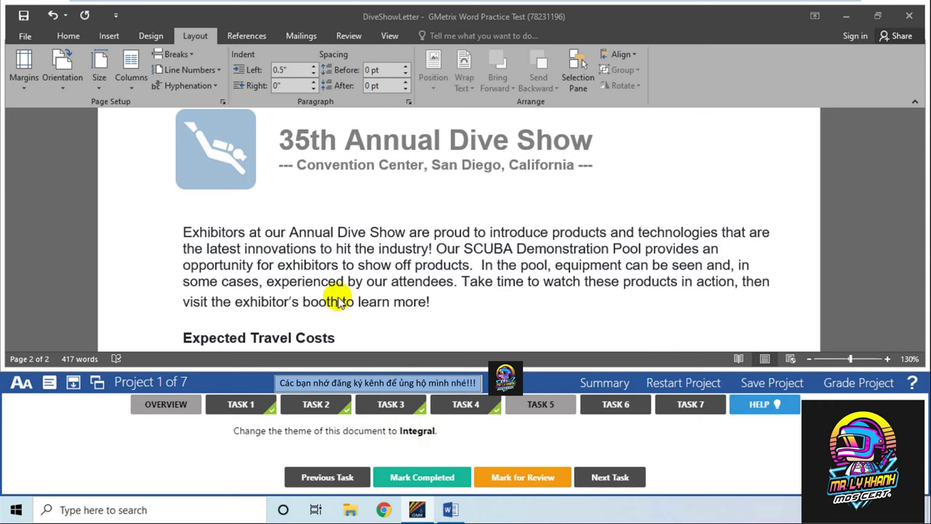
# Apply the Integral theme from Design > Themes to the Dive Show letter
pyautogui.scroll(10, 328, 257)
pyautogui.scroll(10, 331, 258)
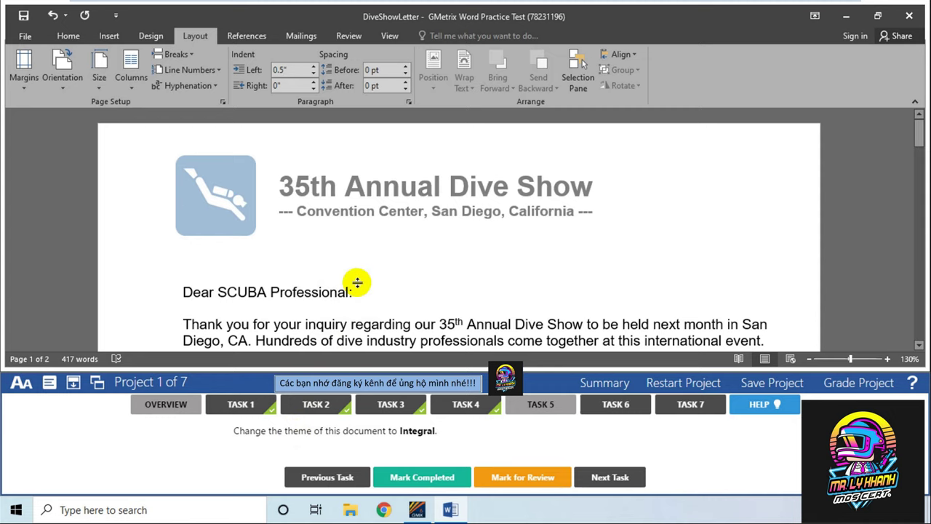
pyautogui.scroll(-3, 357, 282)
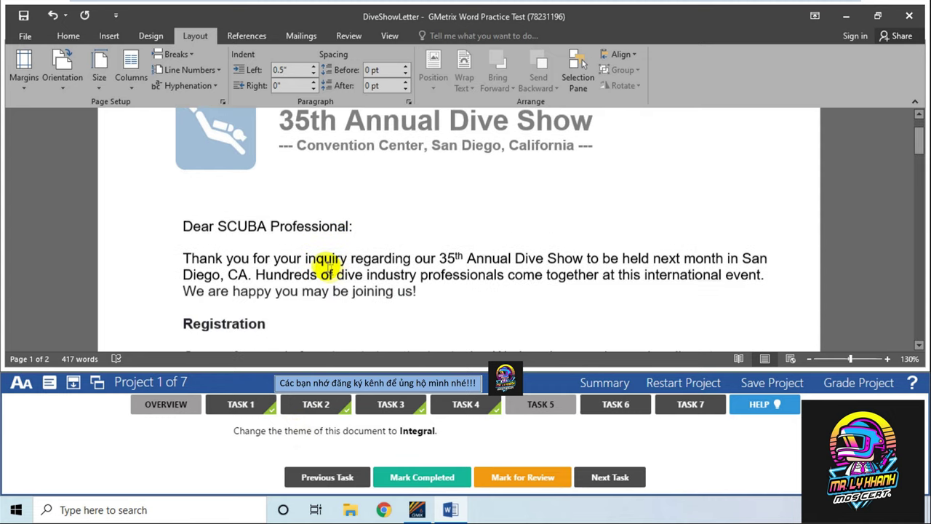
pyautogui.click(156, 36)
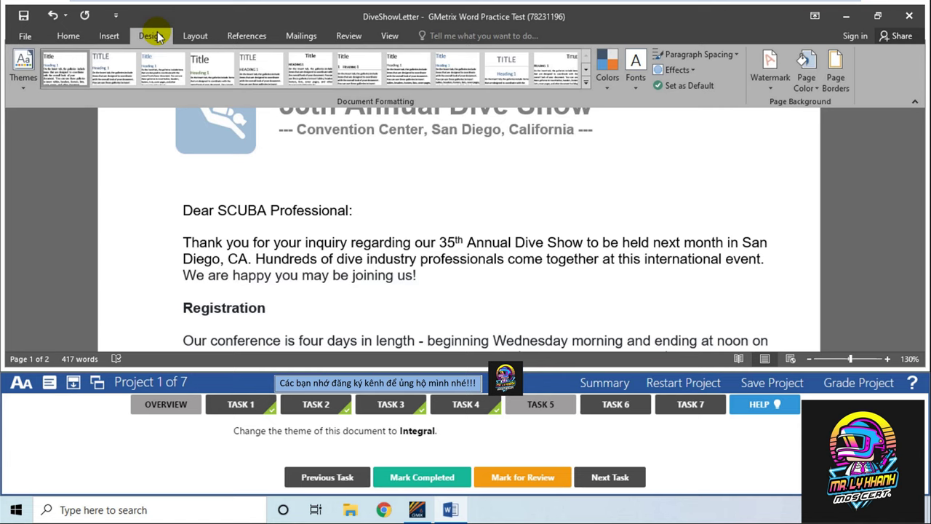
pyautogui.click(21, 77)
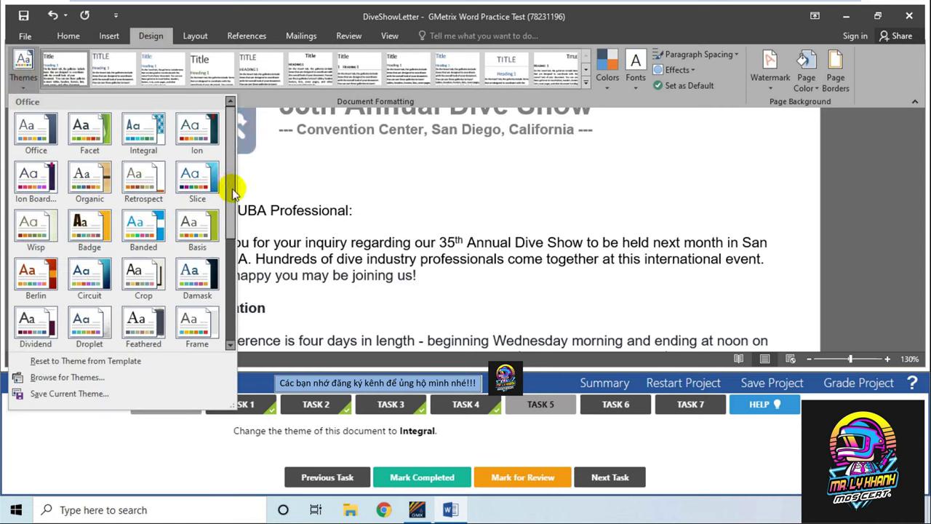
pyautogui.moveTo(233, 192); pyautogui.dragTo(246, 175)
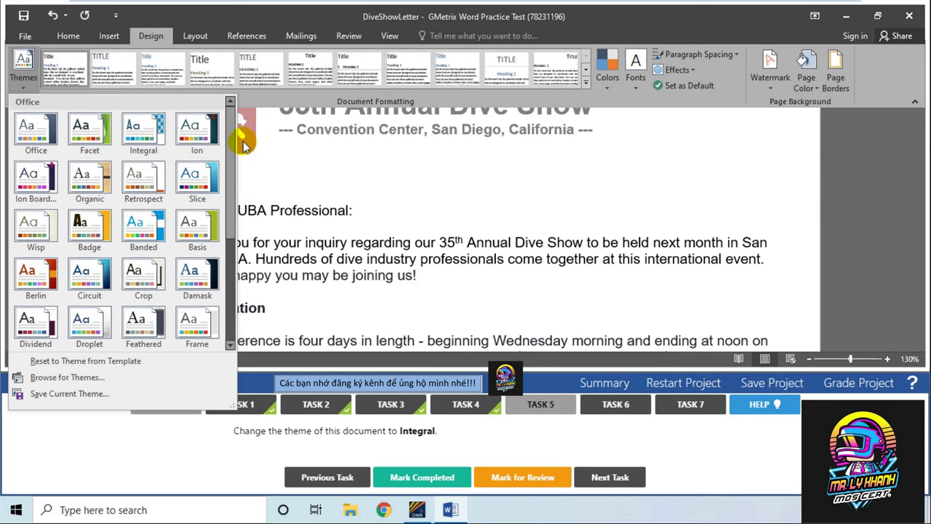
pyautogui.click(156, 138)
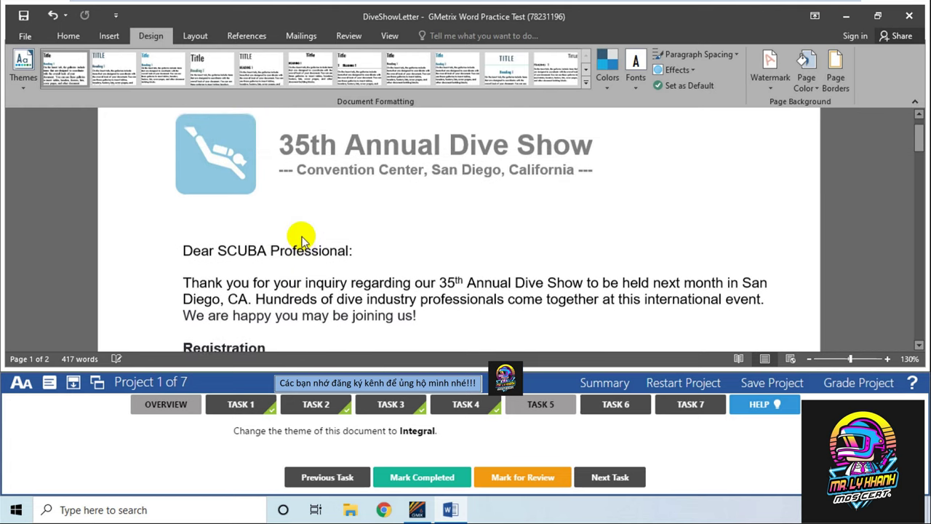
pyautogui.scroll(-8, 247, 239)
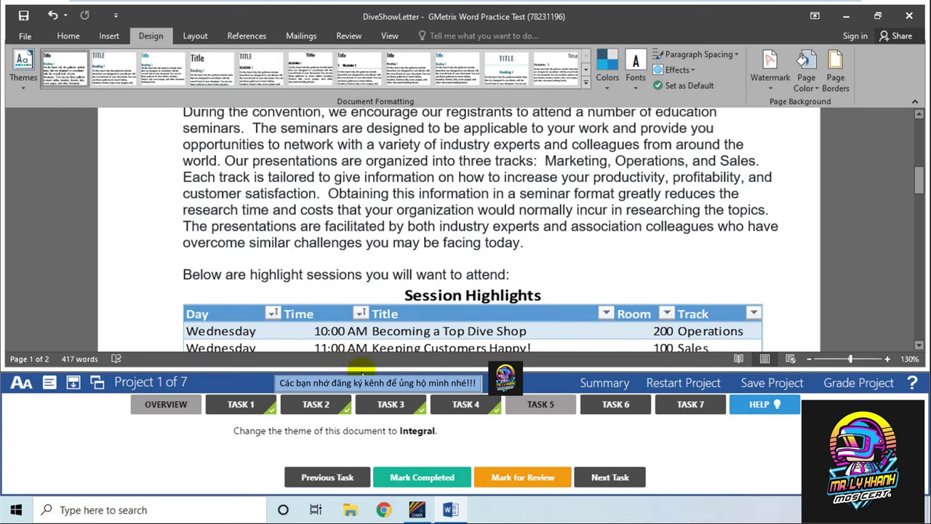
# Insert the built-in Ion (Dark) footer for Task 6 and mark that task completed
pyautogui.click(624, 405)
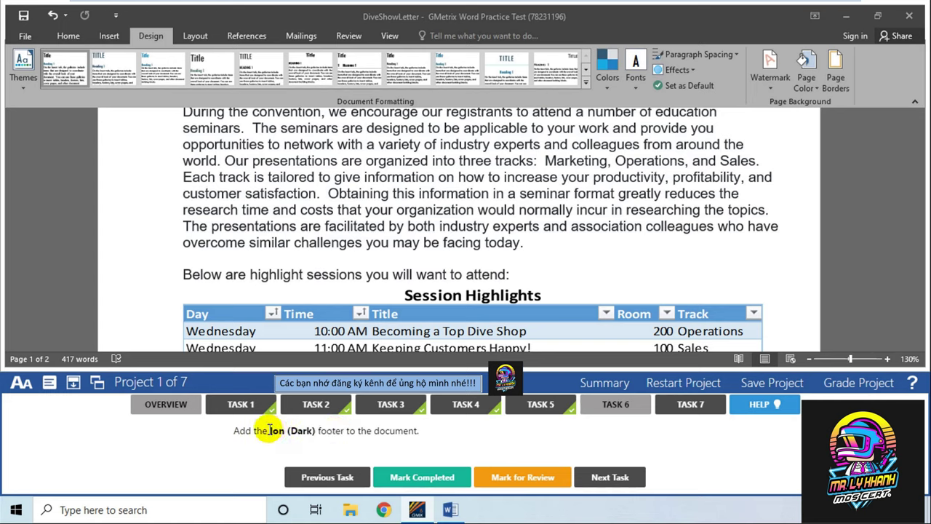
pyautogui.moveTo(270, 430); pyautogui.dragTo(292, 430)
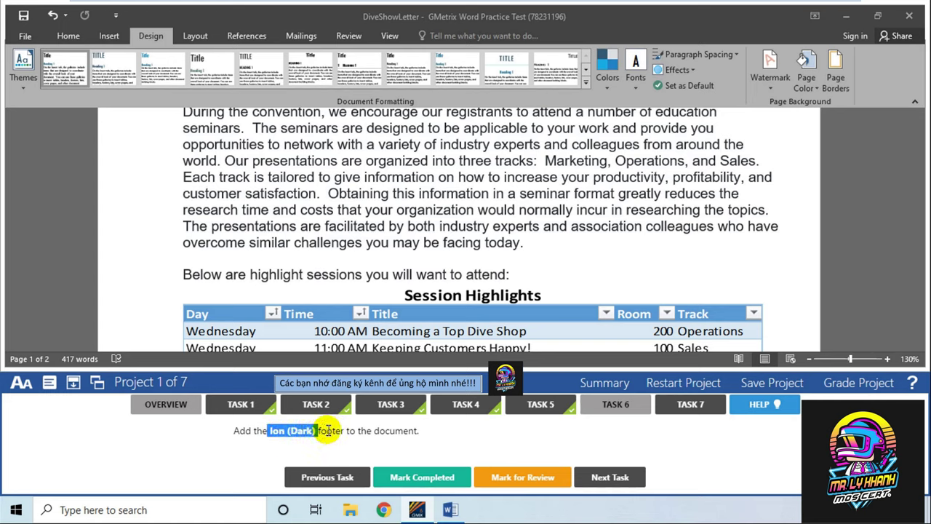
pyautogui.click(410, 229)
pyautogui.scroll(4, 411, 231)
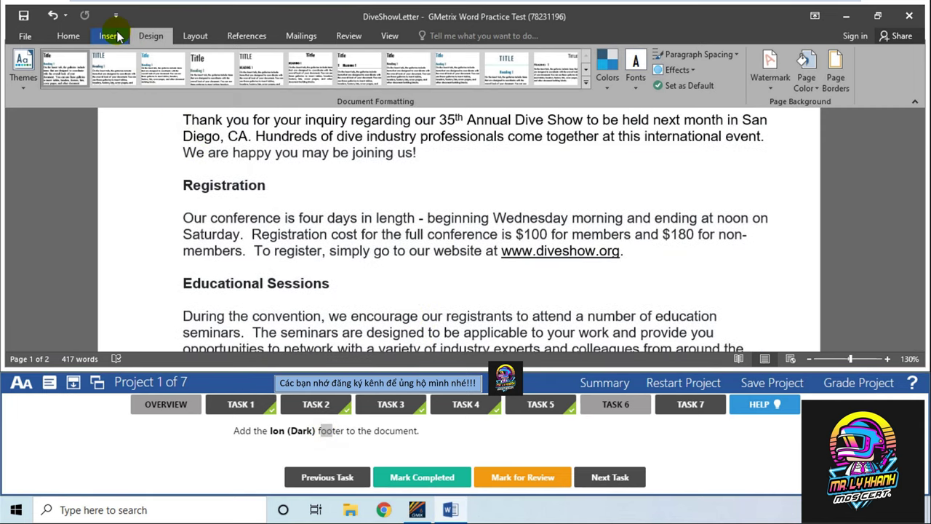
pyautogui.click(114, 35)
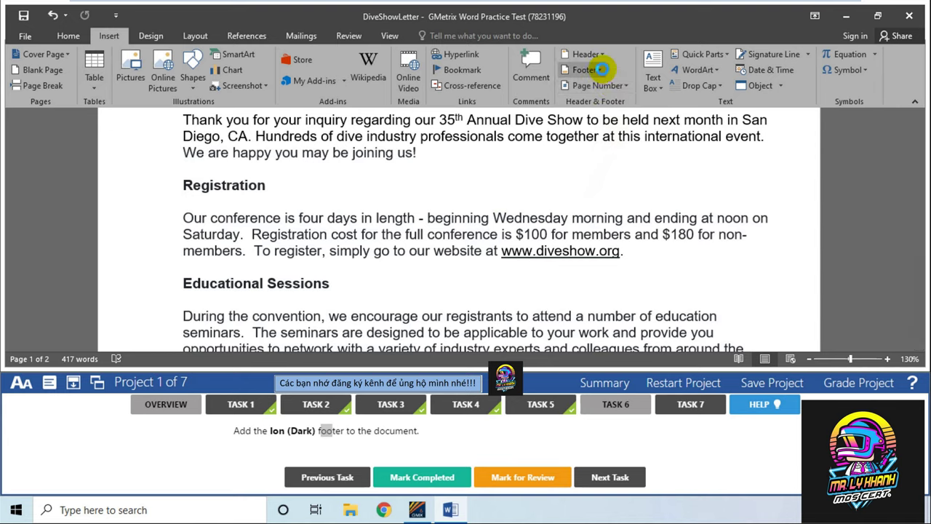
pyautogui.click(601, 70)
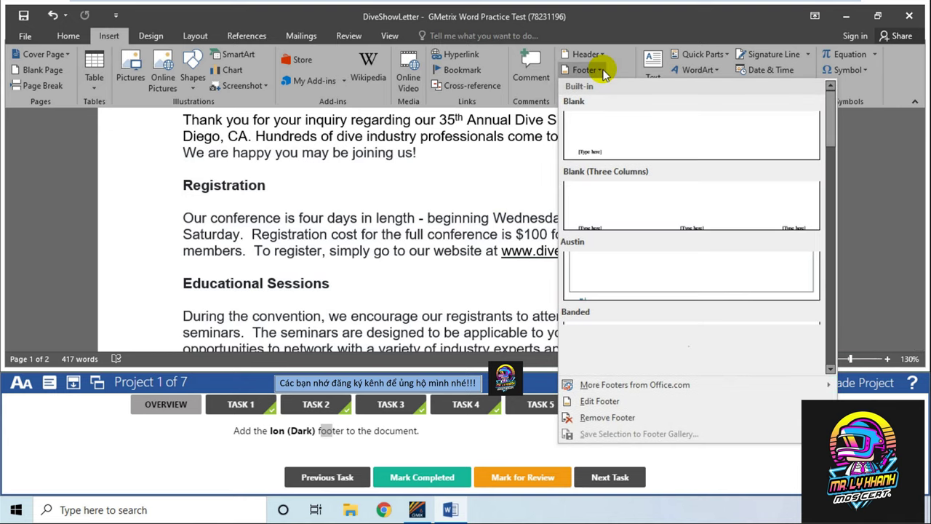
pyautogui.moveTo(831, 113); pyautogui.dragTo(831, 205)
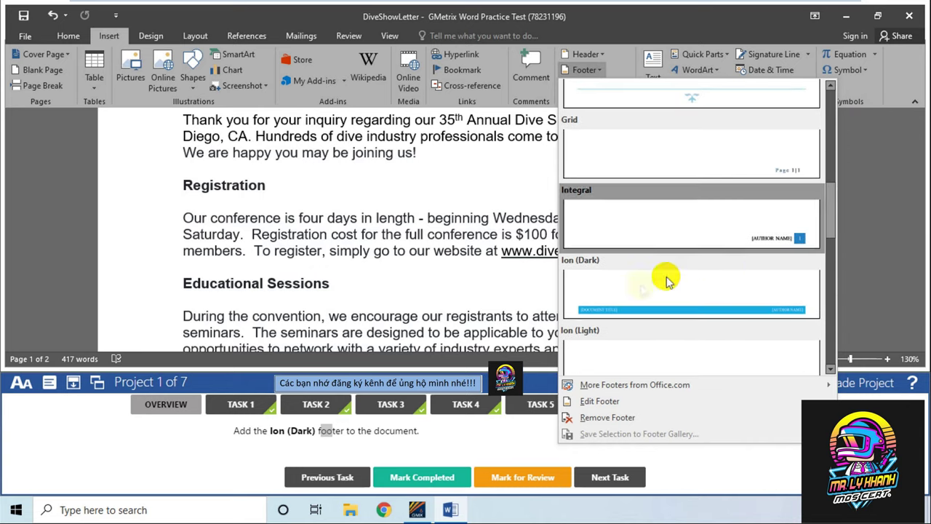
pyautogui.click(608, 293)
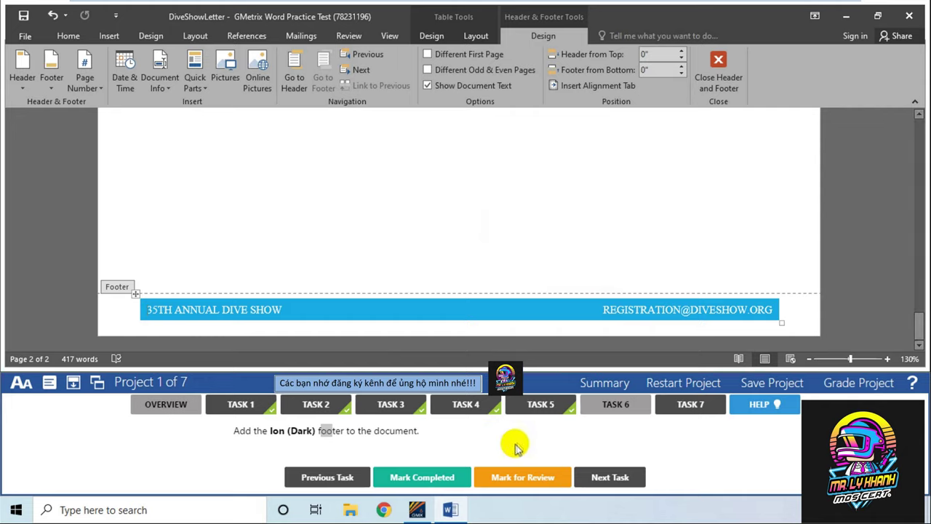
pyautogui.click(445, 476)
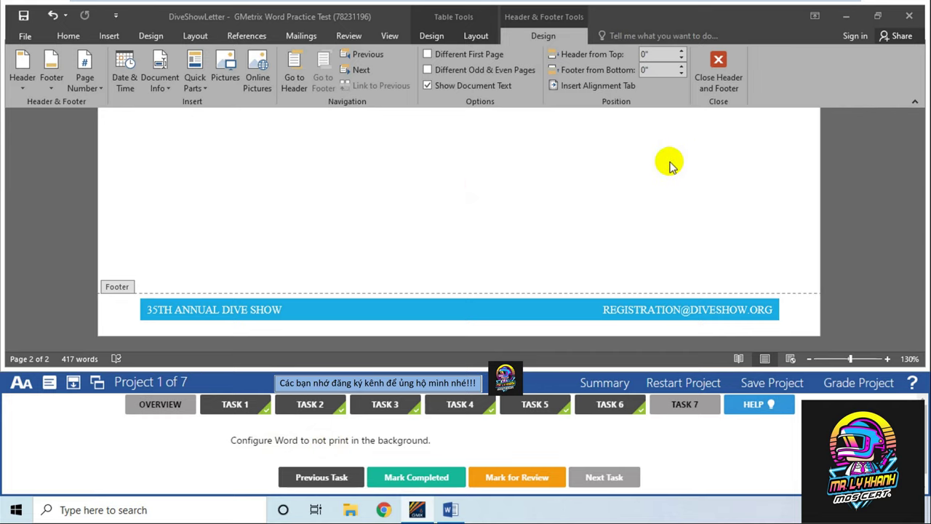
# Close header and footer editing to return to the letter body
pyautogui.click(719, 82)
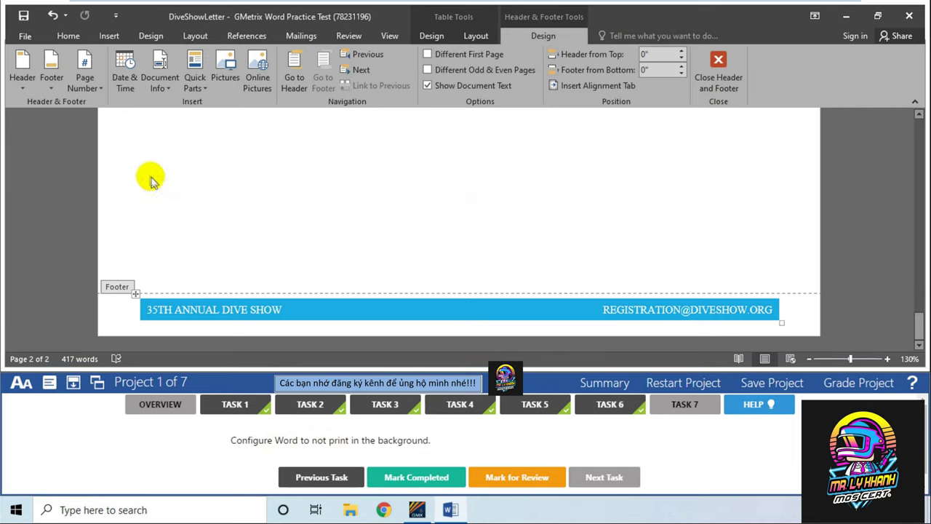
pyautogui.scroll(10, 247, 195)
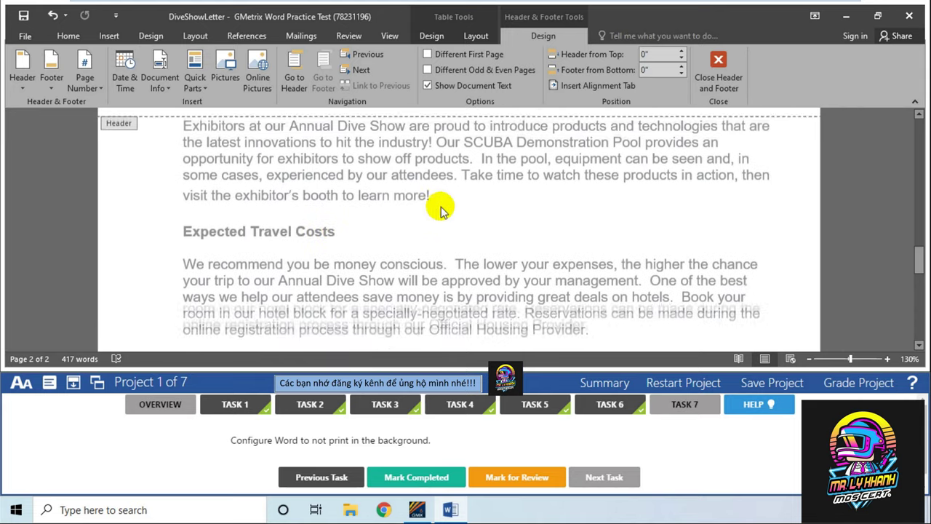
pyautogui.scroll(3, 469, 228)
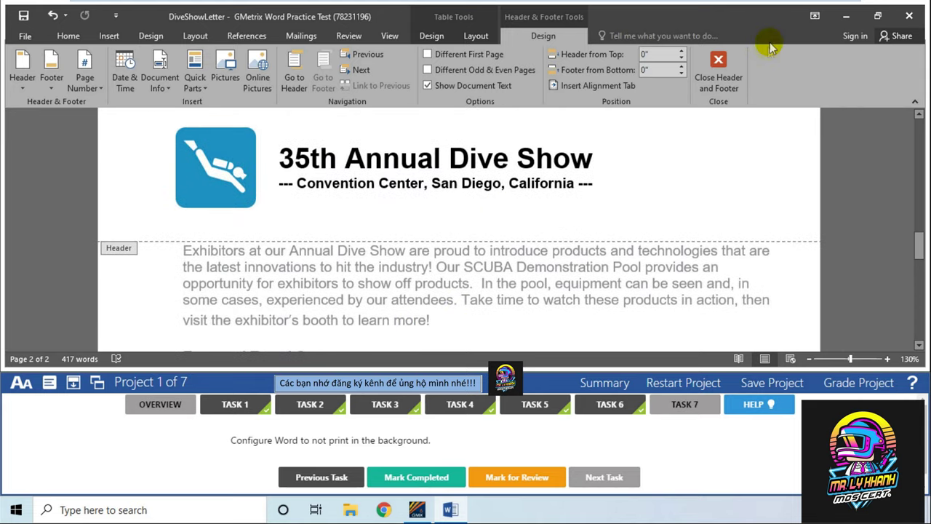
pyautogui.click(727, 69)
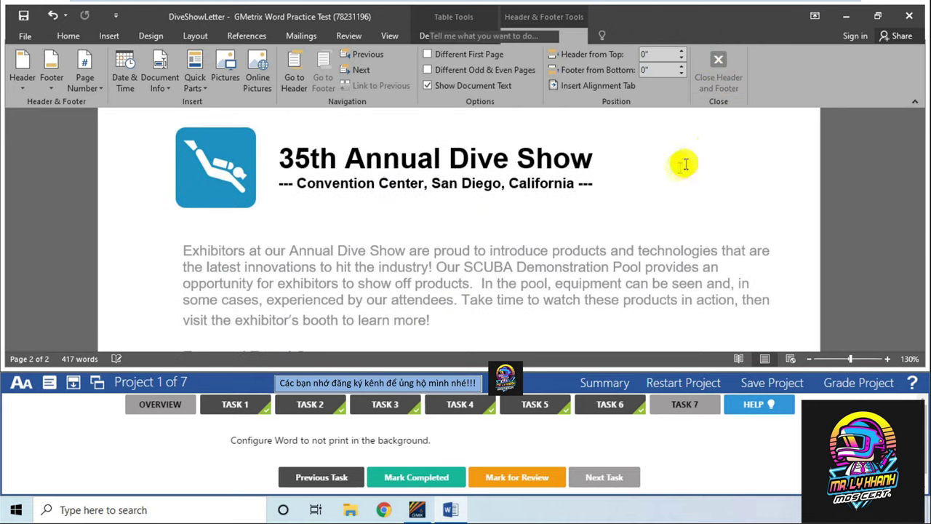
# Uncheck Print in background under Word Options > Advanced
pyautogui.scroll(6, 345, 197)
pyautogui.scroll(-5, 349, 202)
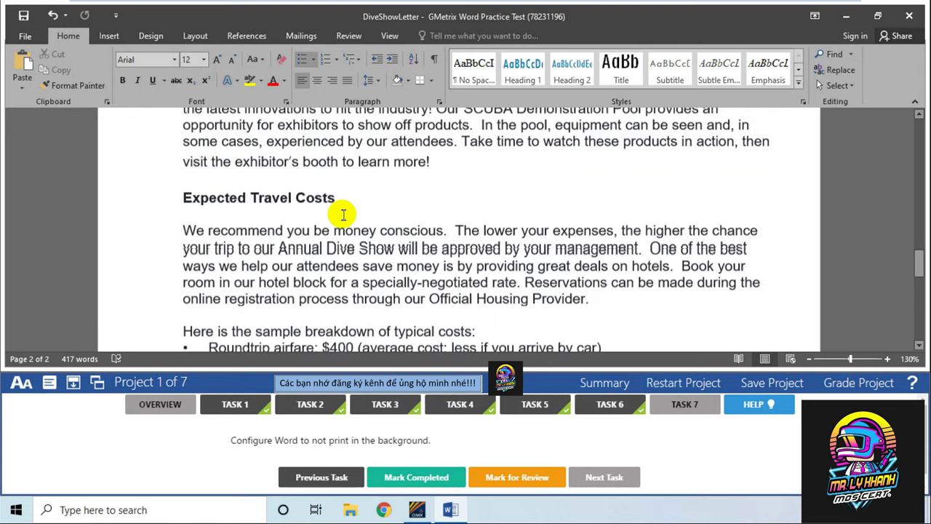
pyautogui.scroll(-6, 366, 193)
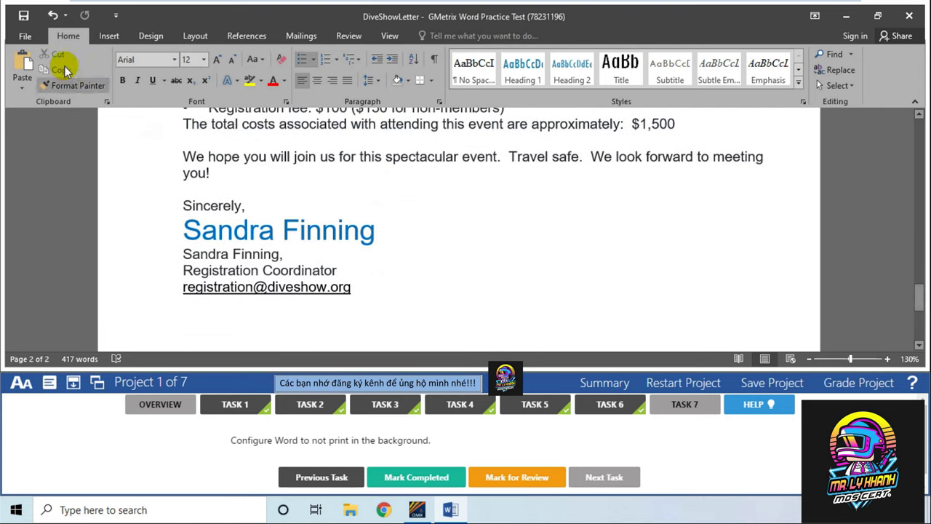
pyautogui.click(26, 35)
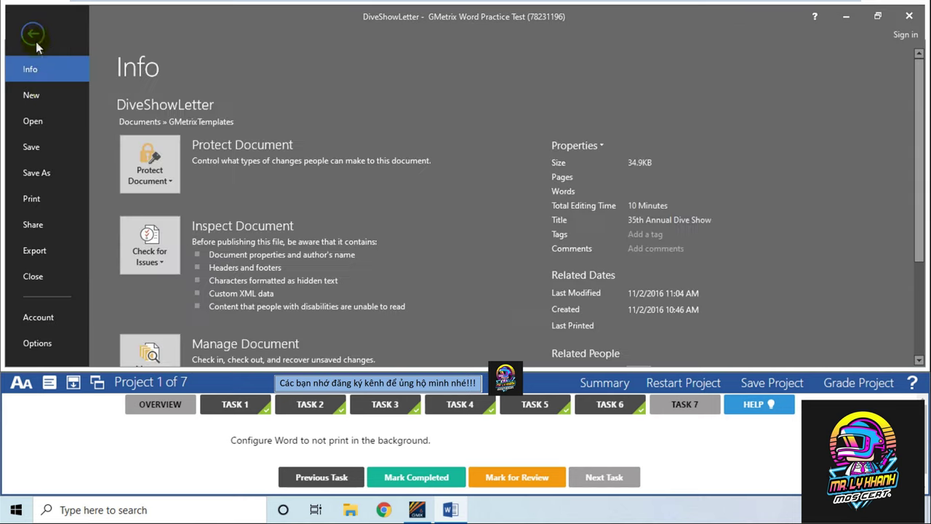
pyautogui.click(50, 344)
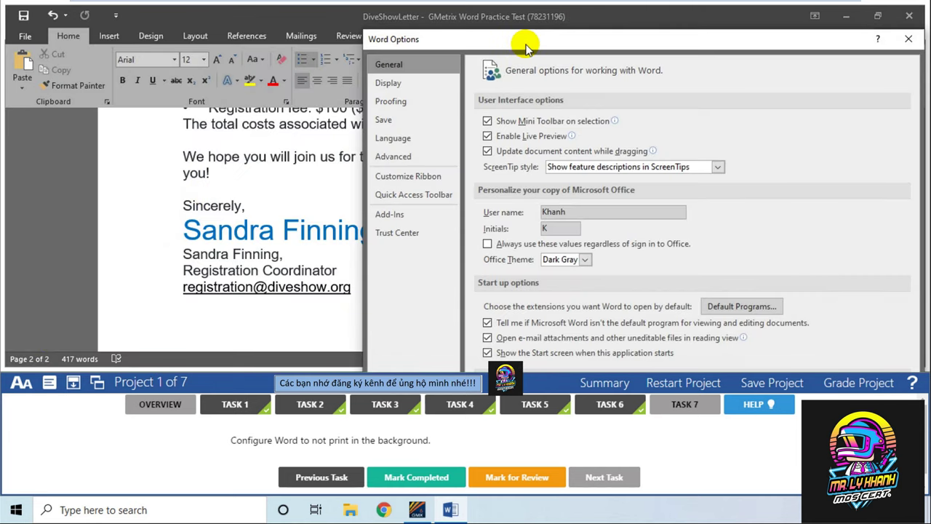
pyautogui.moveTo(526, 47); pyautogui.dragTo(358, 16)
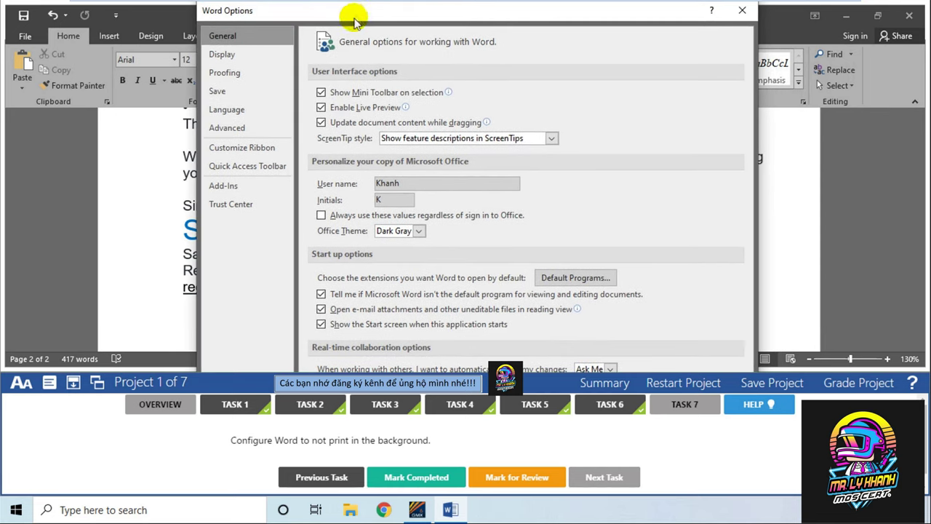
pyautogui.click(249, 127)
pyautogui.scroll(-5, 614, 137)
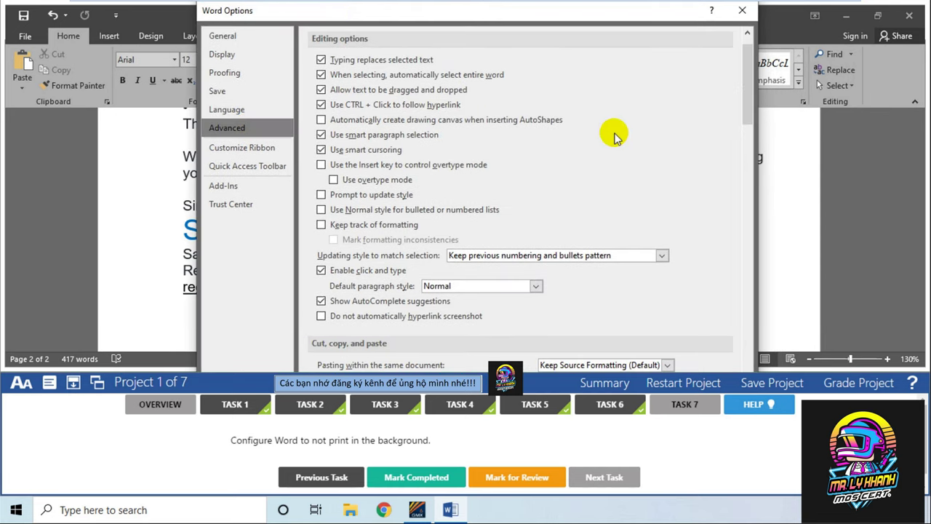
pyautogui.scroll(-10, 614, 137)
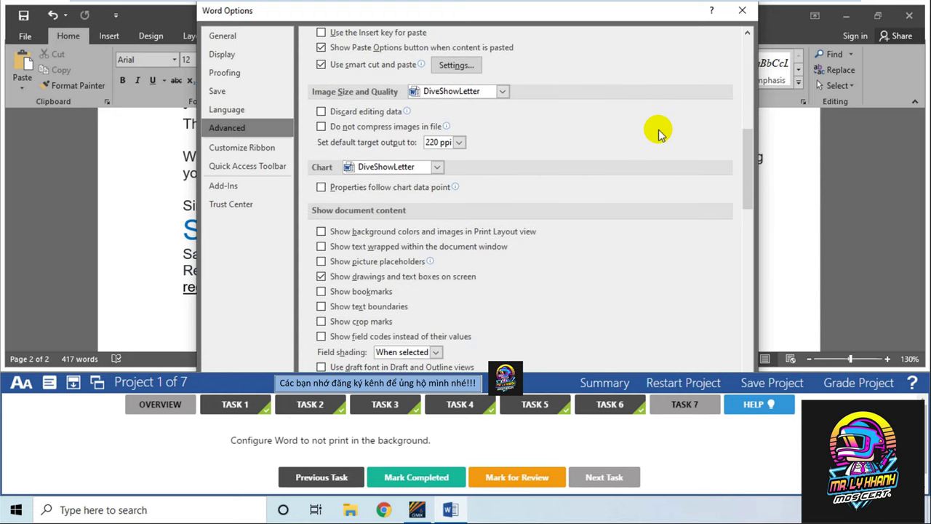
pyautogui.scroll(-10, 659, 135)
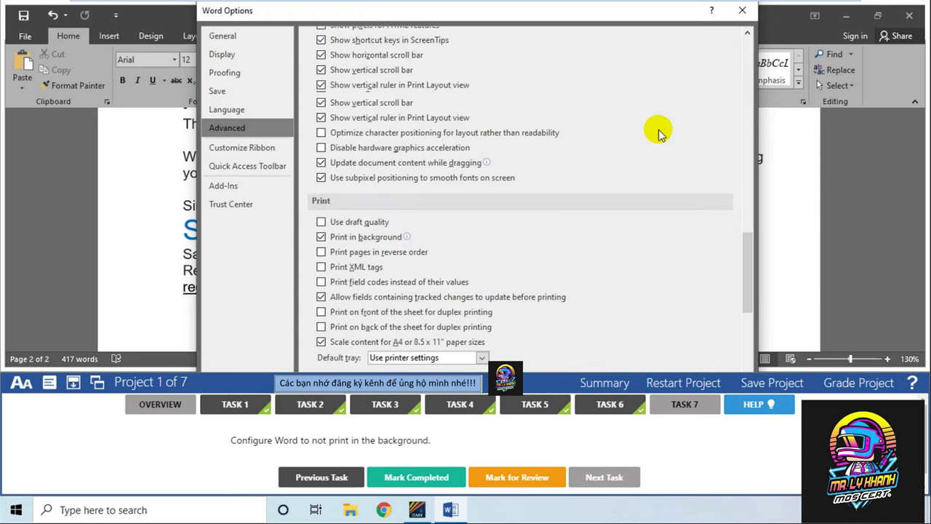
pyautogui.scroll(-1, 659, 135)
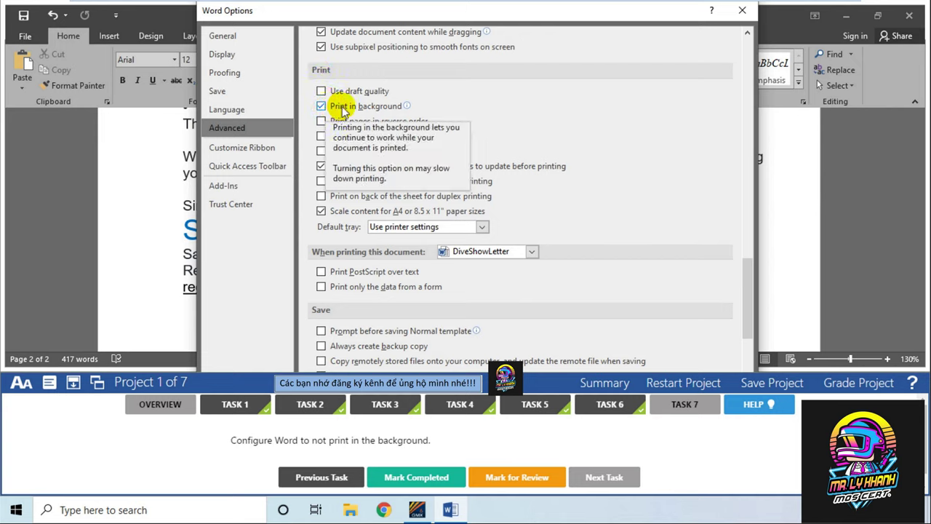
pyautogui.doubleClick(304, 440)
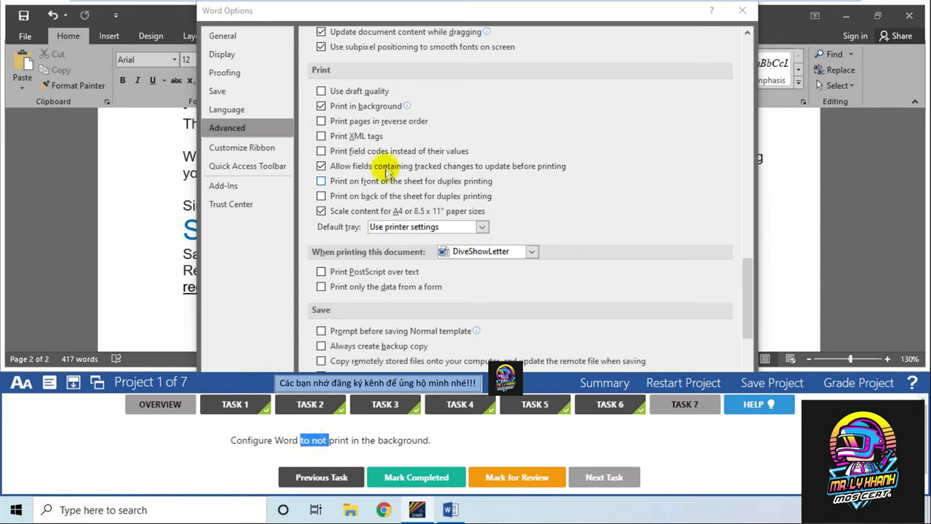
pyautogui.click(378, 107)
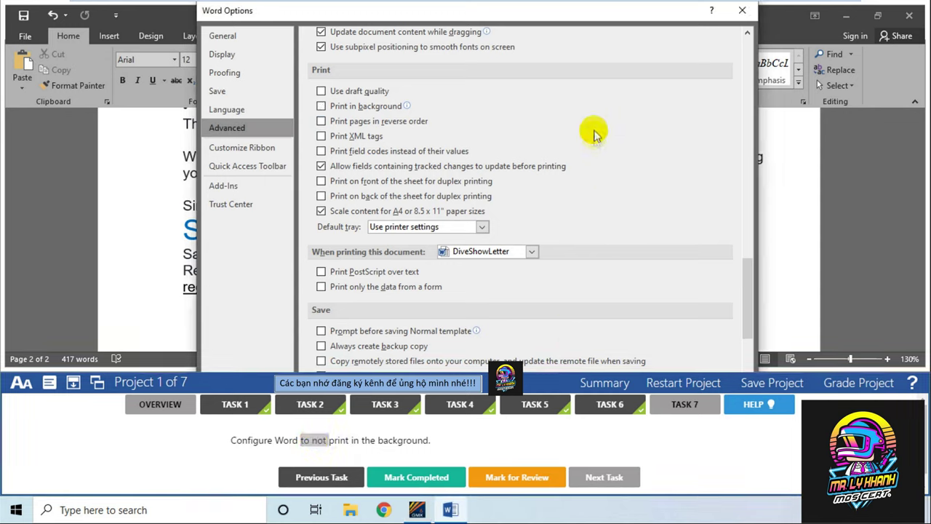
# Dock the GMetrix panel at the top and confirm Word Options with OK
pyautogui.moveTo(584, 10); pyautogui.dragTo(574, 17)
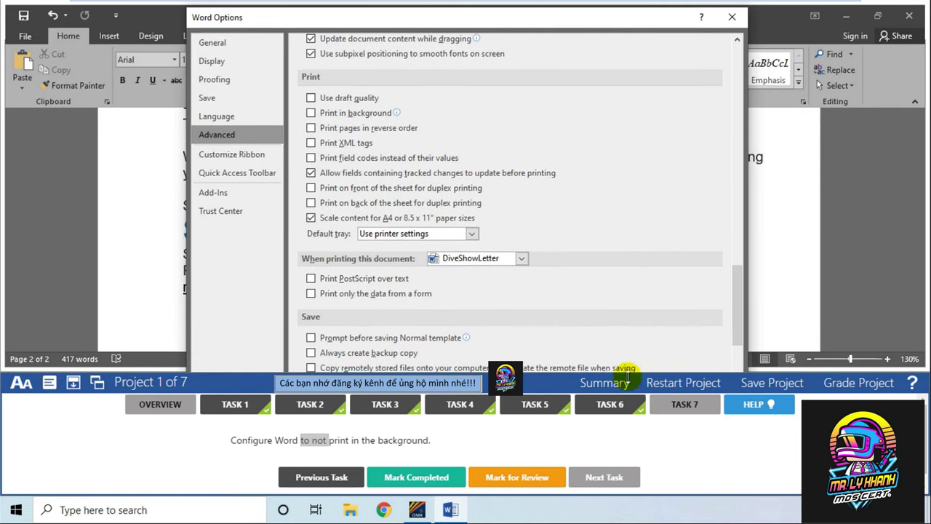
pyautogui.click(565, 377)
pyautogui.moveTo(565, 376); pyautogui.dragTo(565, 415)
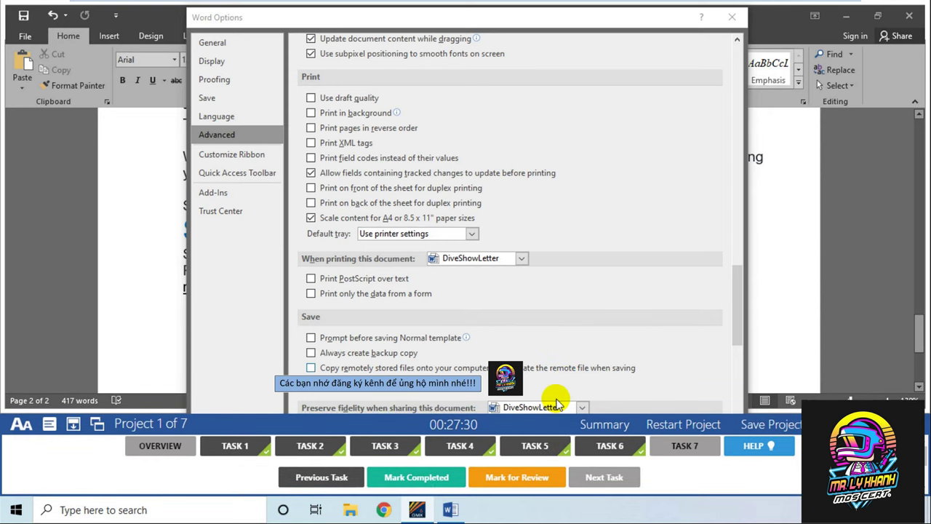
pyautogui.moveTo(693, 24); pyautogui.dragTo(612, 29)
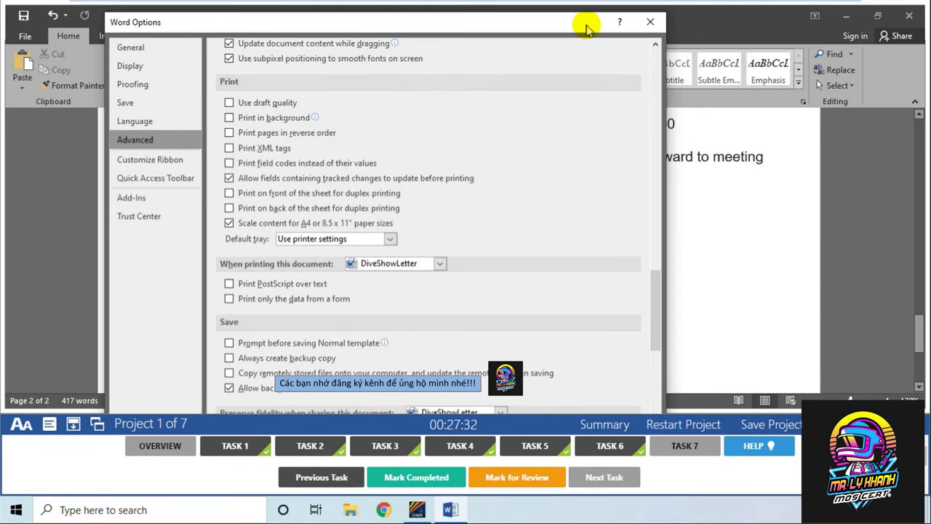
pyautogui.moveTo(656, 309); pyautogui.dragTo(633, 418)
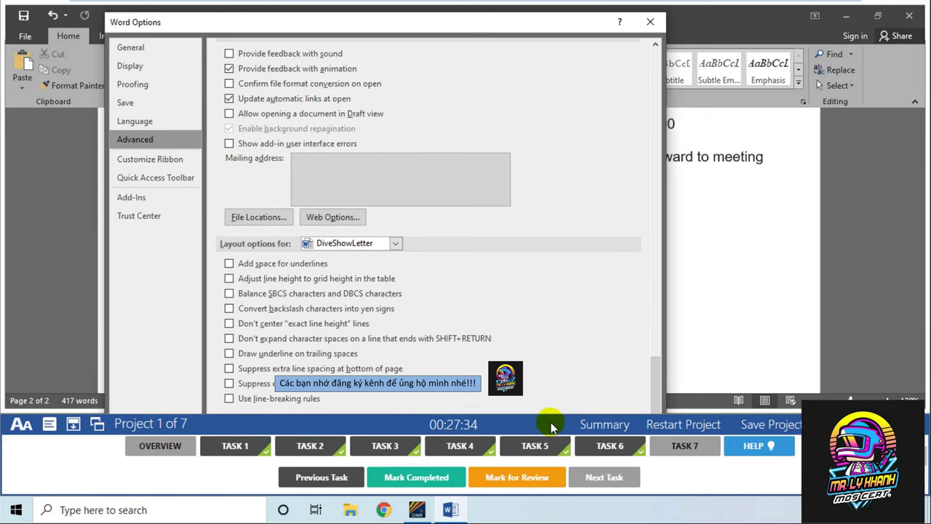
pyautogui.moveTo(553, 419); pyautogui.dragTo(557, 366)
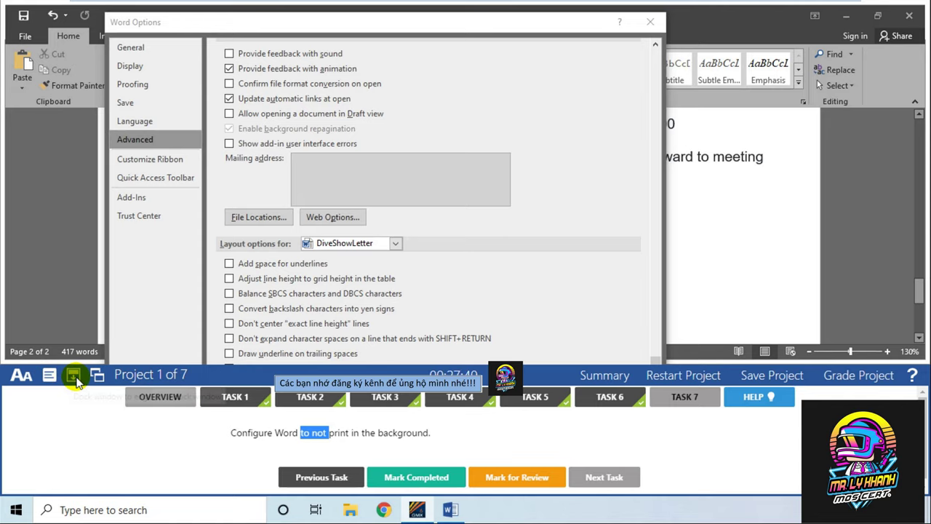
pyautogui.click(75, 378)
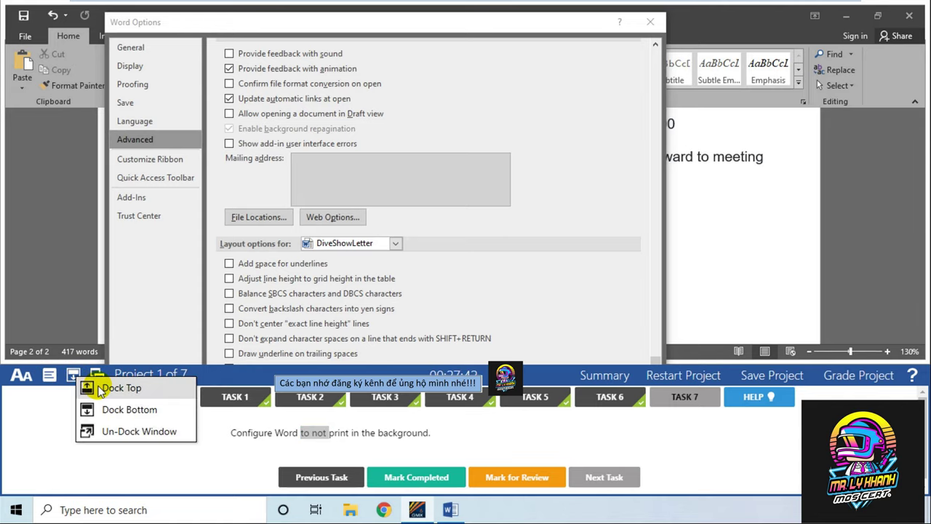
pyautogui.click(102, 388)
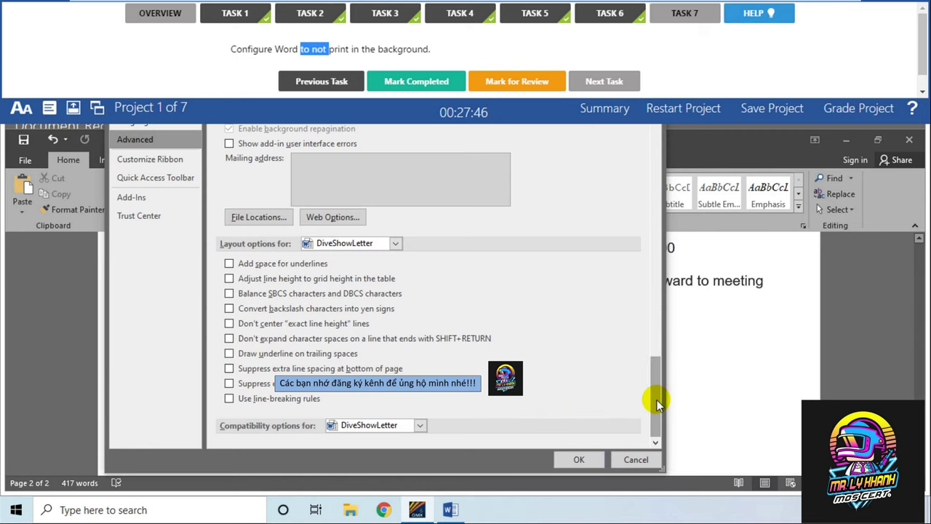
pyautogui.moveTo(656, 398); pyautogui.dragTo(655, 266)
pyautogui.click(295, 291)
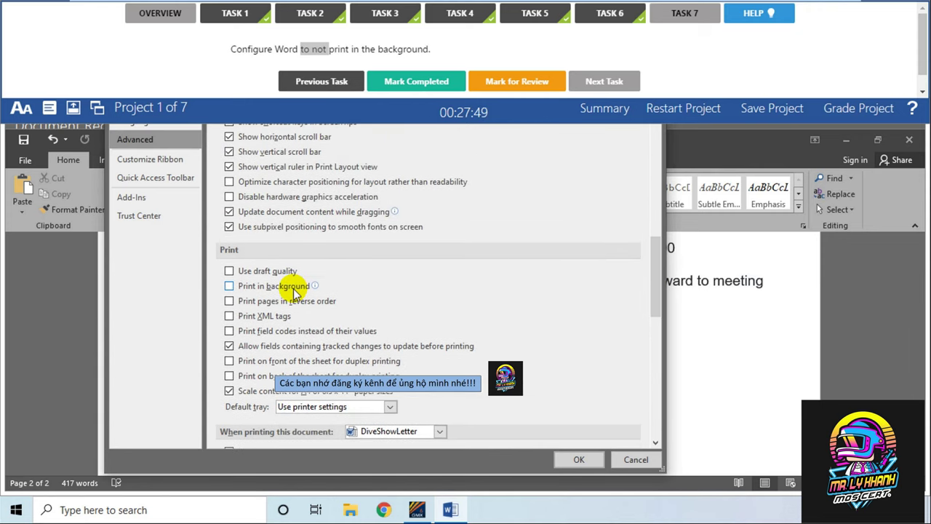
pyautogui.click(579, 459)
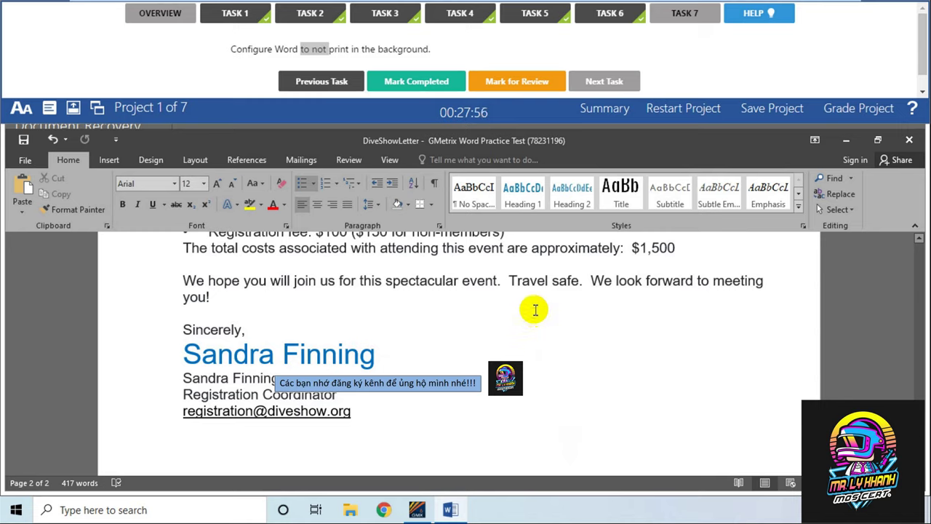
# Mark Task 7, the background-printing task, as completed
pyautogui.click(428, 85)
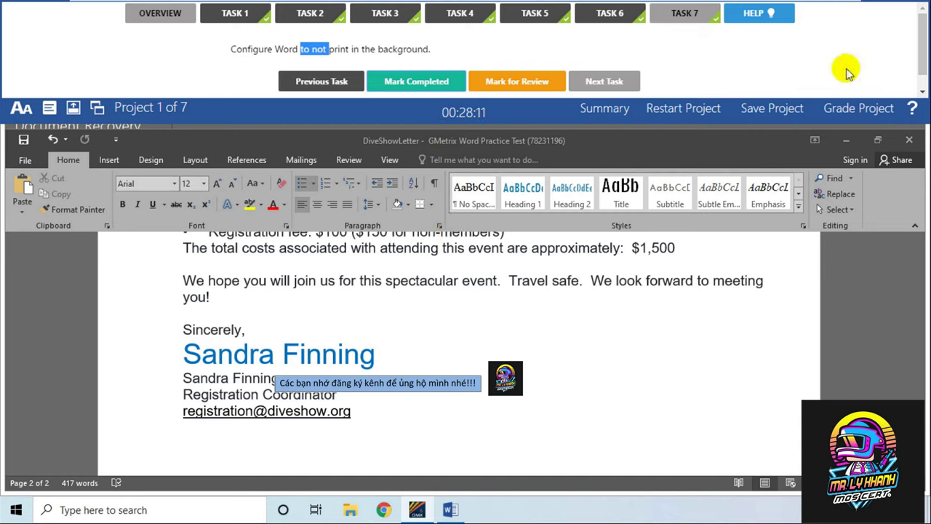
# Grade the project and scroll the results to confirm Tasks 1-7 all pass
pyautogui.click(859, 111)
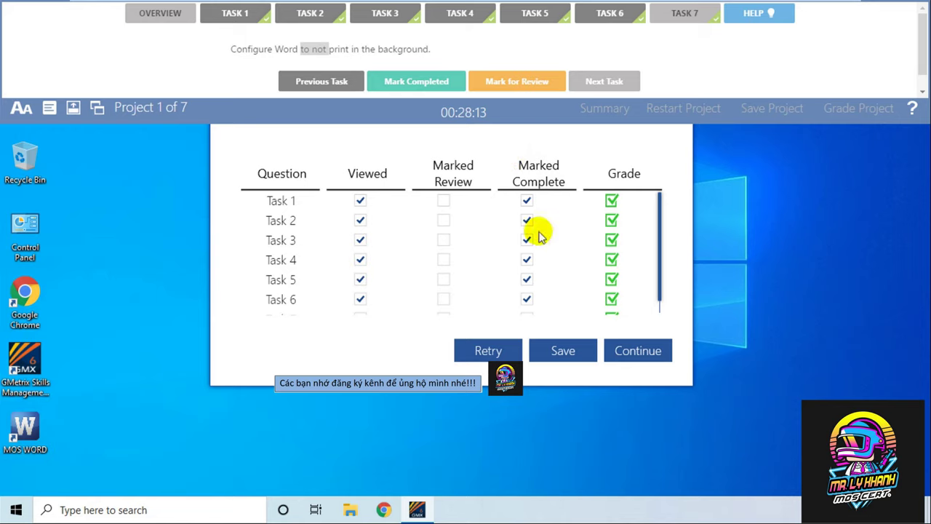
pyautogui.scroll(-1, 598, 250)
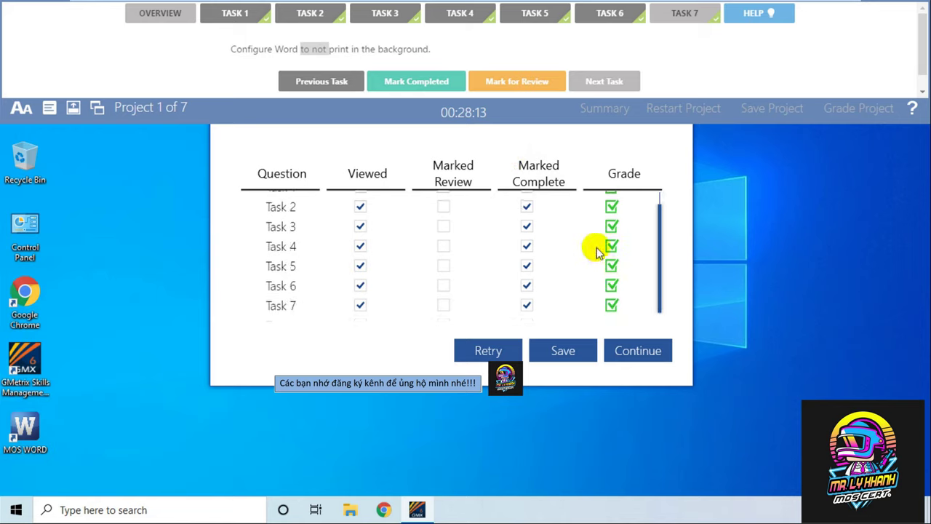